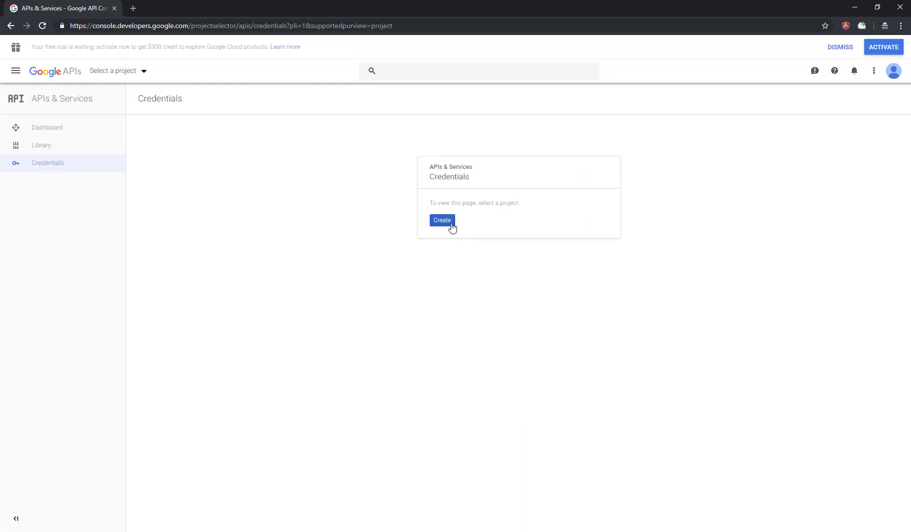
Step: Start a new API project and accept the updated Terms of Service, declining email updates
left_click(445, 223)
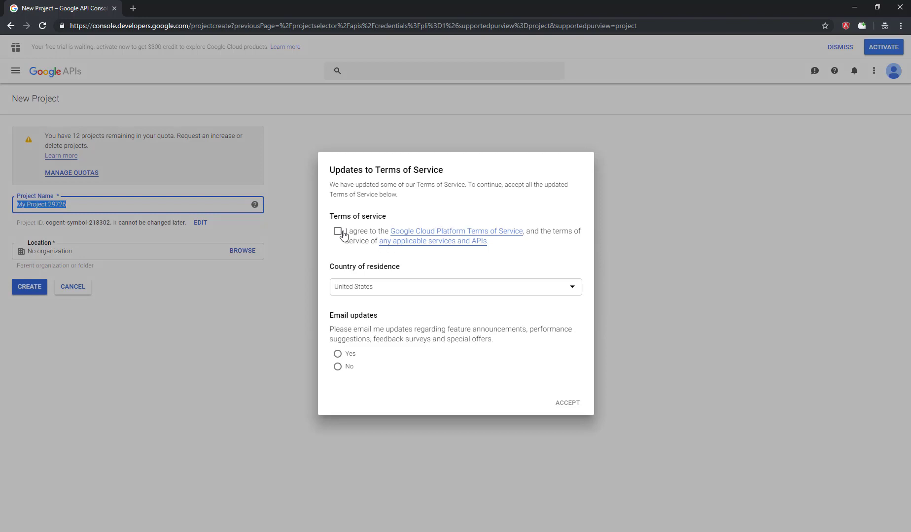
left_click(337, 231)
left_click(343, 370)
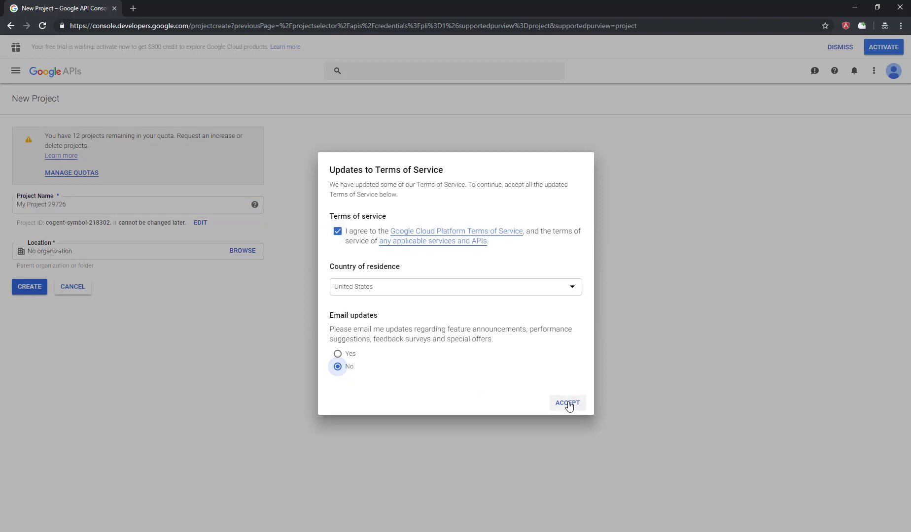
left_click(567, 403)
Step: Create the project under the name UPC Scanner and generate an API key credential for it
left_click(104, 207)
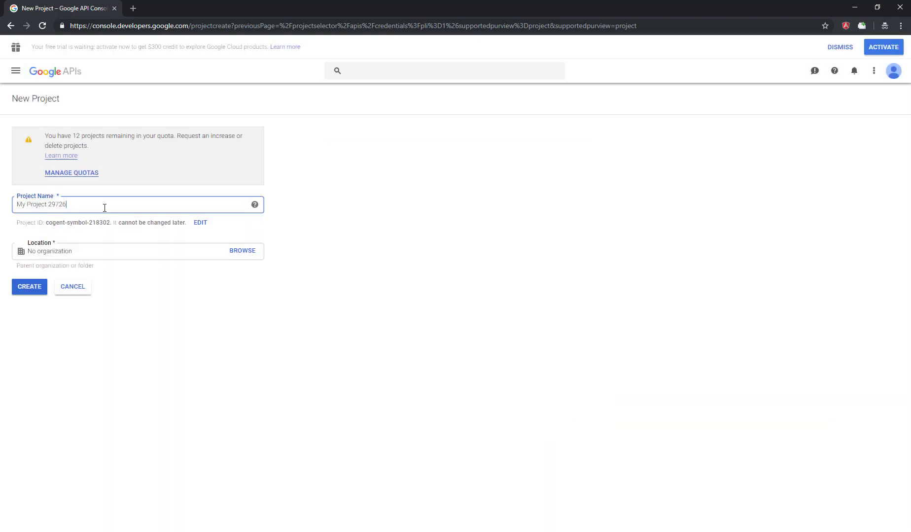
key("ctrl+a")
type("UPC S")
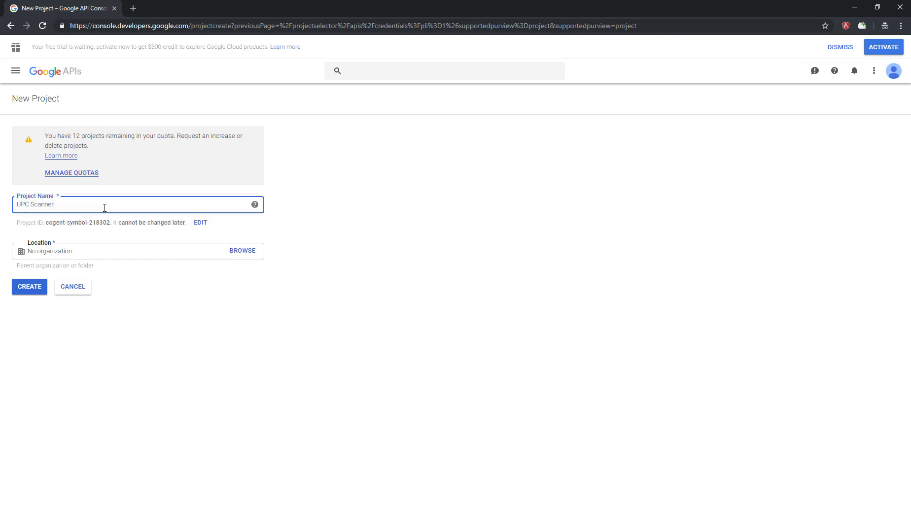
left_click(29, 288)
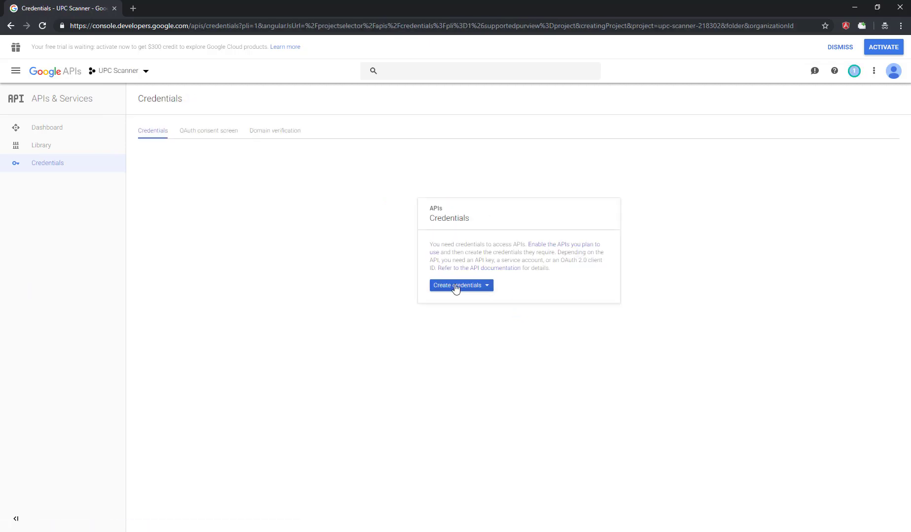
left_click(456, 288)
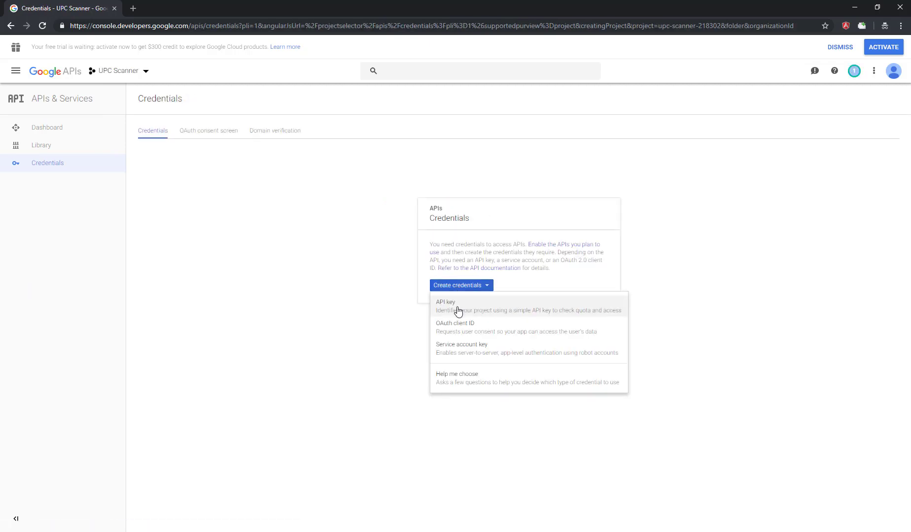
left_click(458, 311)
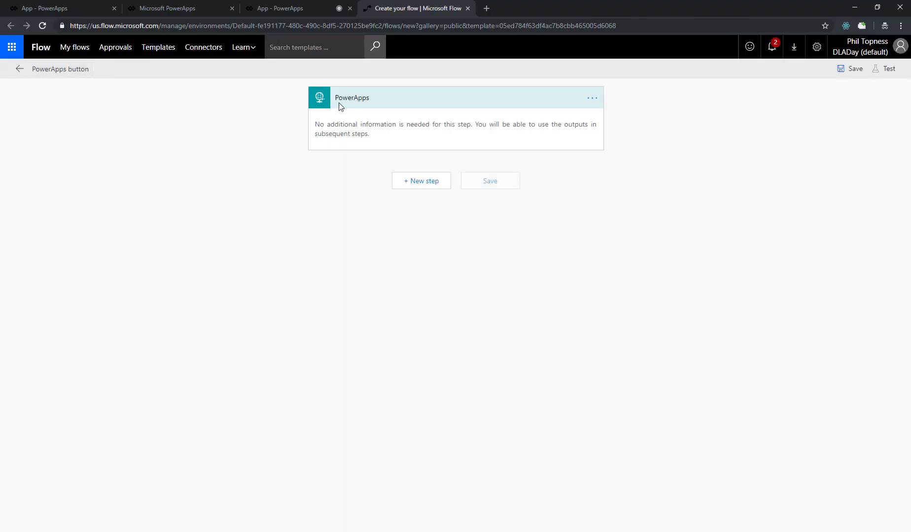
Step: Add an Initialize variable action after the PowerApps trigger in the flow
left_click(422, 183)
left_click(408, 213)
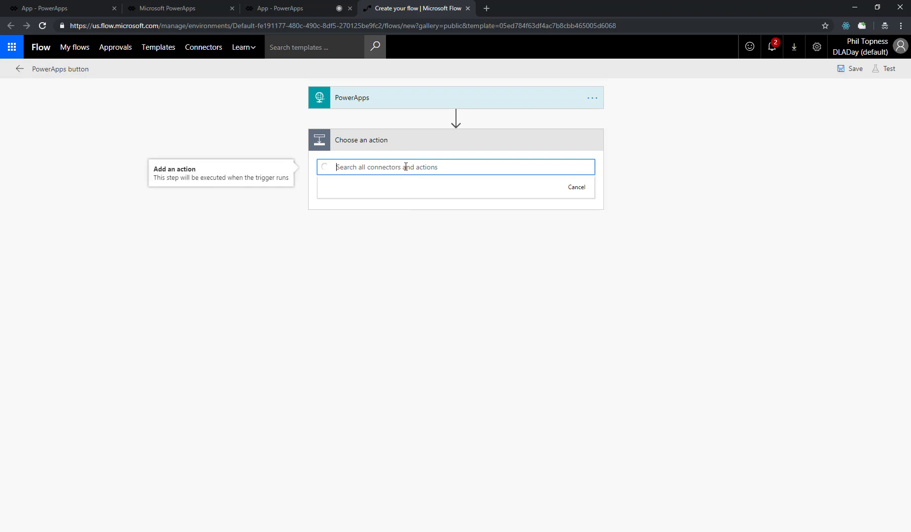
type("initialize var")
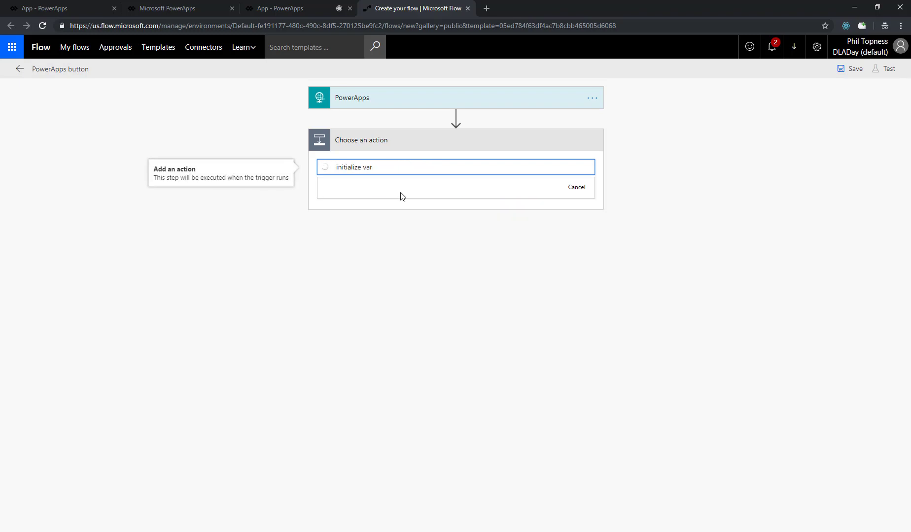
left_click(357, 280)
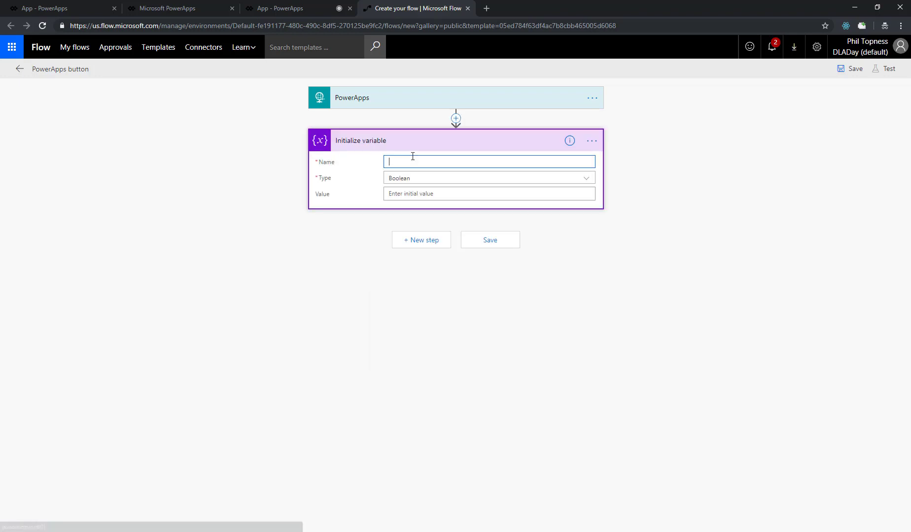
Step: Name the variable APIKey, set its type to String and paste the API key as its value
type("AOU")
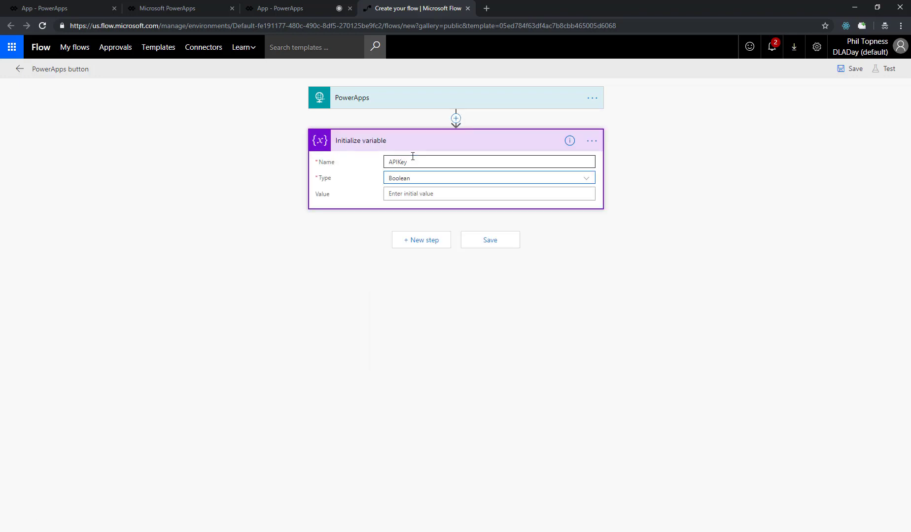
left_click(581, 178)
left_click(422, 242)
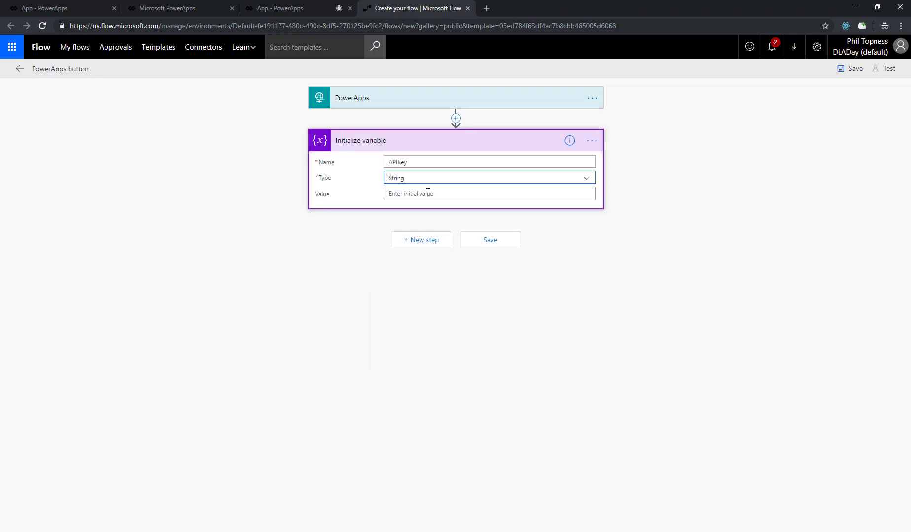
left_click(427, 194)
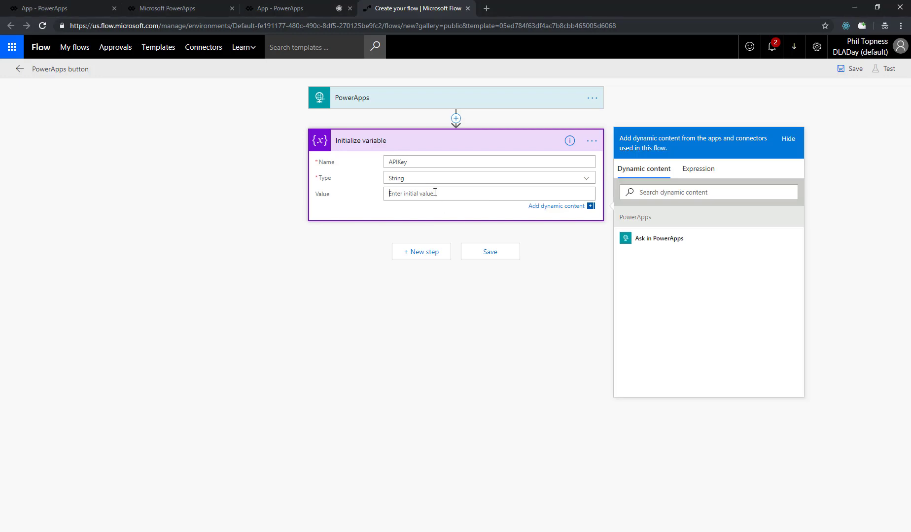
key("ctrl+v")
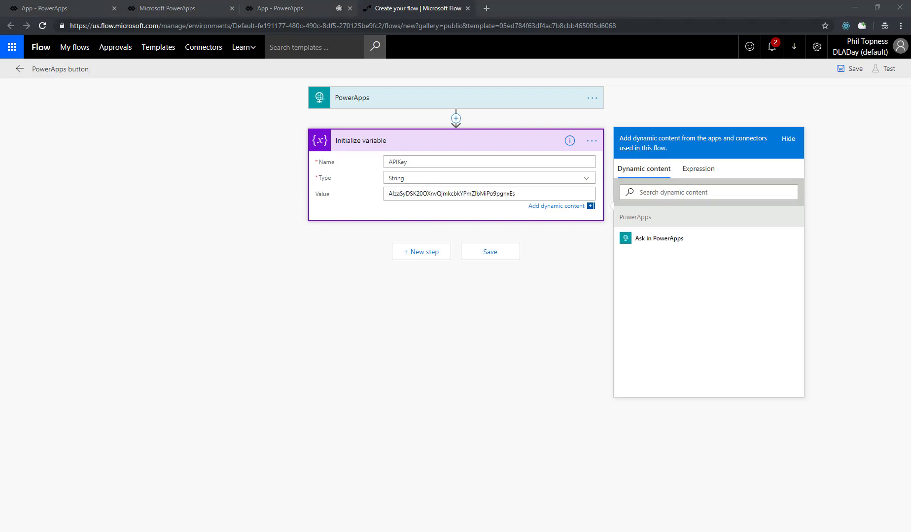
Step: Add a second Initialize variable action below the APIKey variable
left_click(438, 253)
left_click(395, 271)
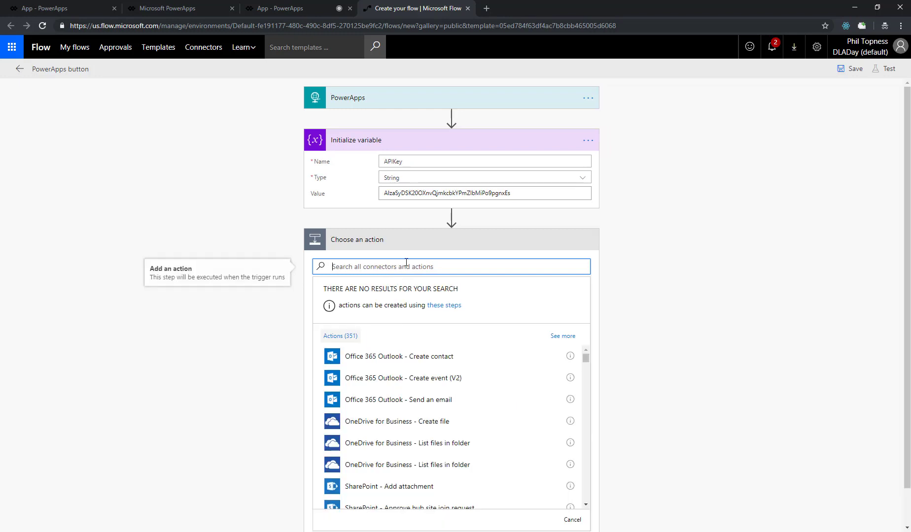
type("initialize")
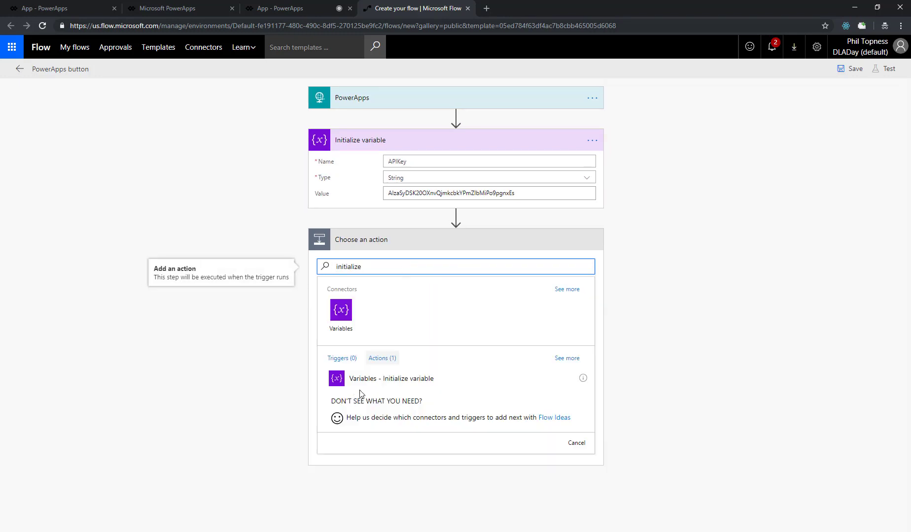
left_click(376, 378)
Step: Define the second variable as ISBN of type String, with its value asked for in PowerApps
left_click(428, 261)
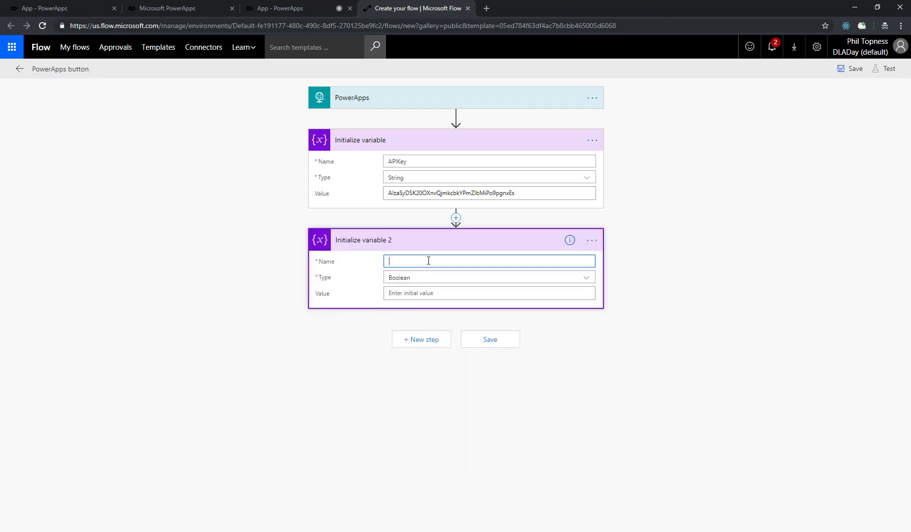
left_click(423, 278)
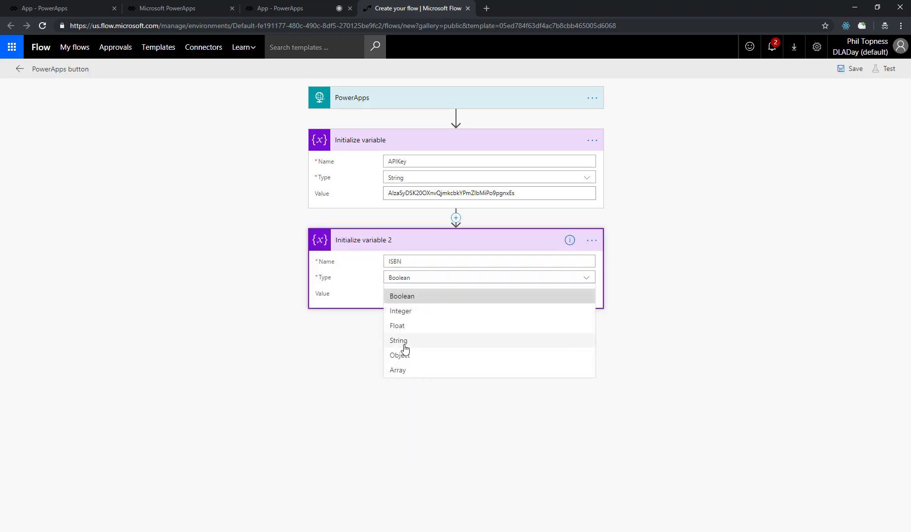
left_click(406, 345)
left_click(424, 294)
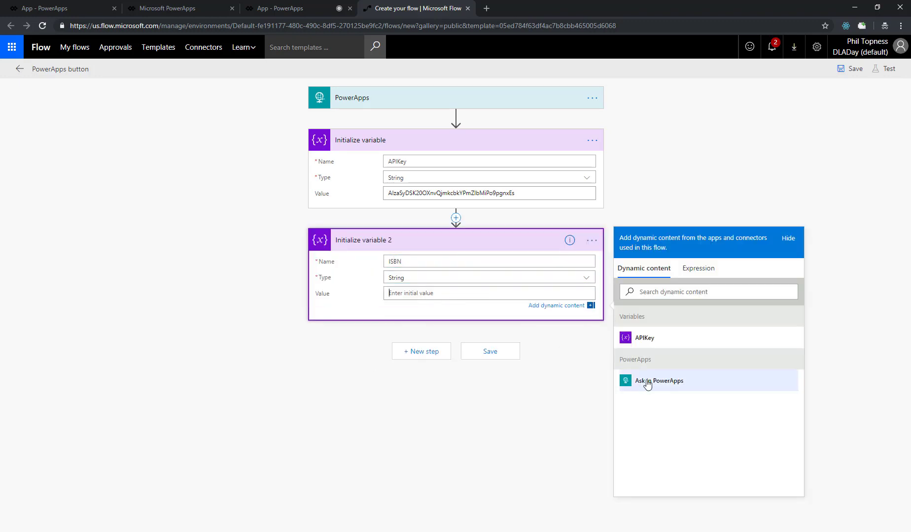
left_click(646, 381)
Step: Add an HTTP action after the ISBN variable
left_click(420, 359)
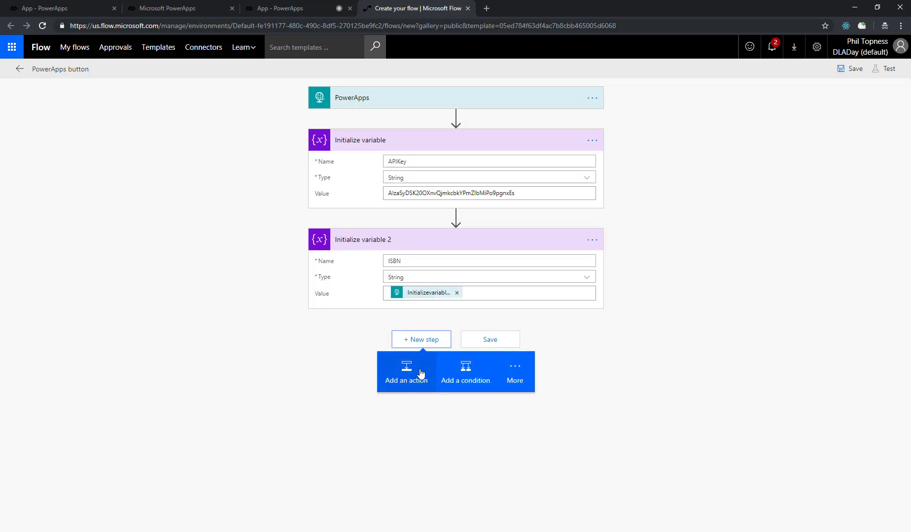
left_click(417, 373)
left_click(485, 278)
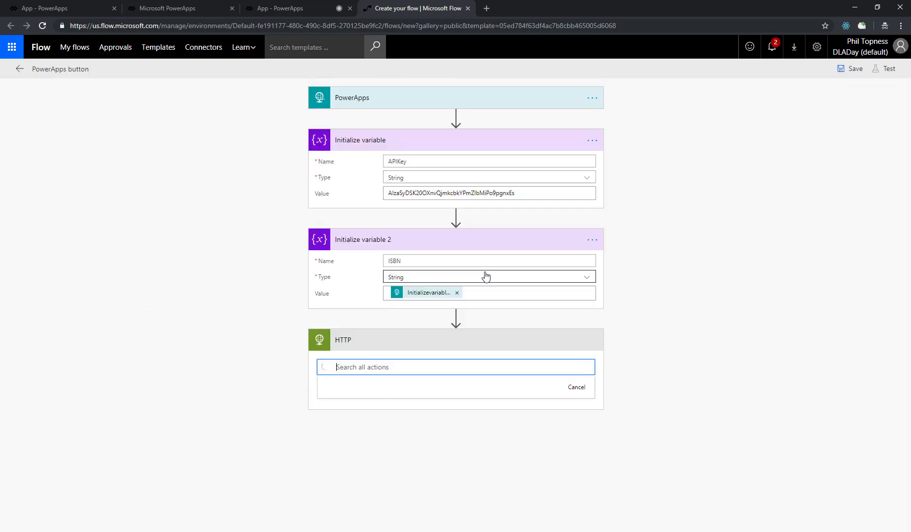
left_click(400, 374)
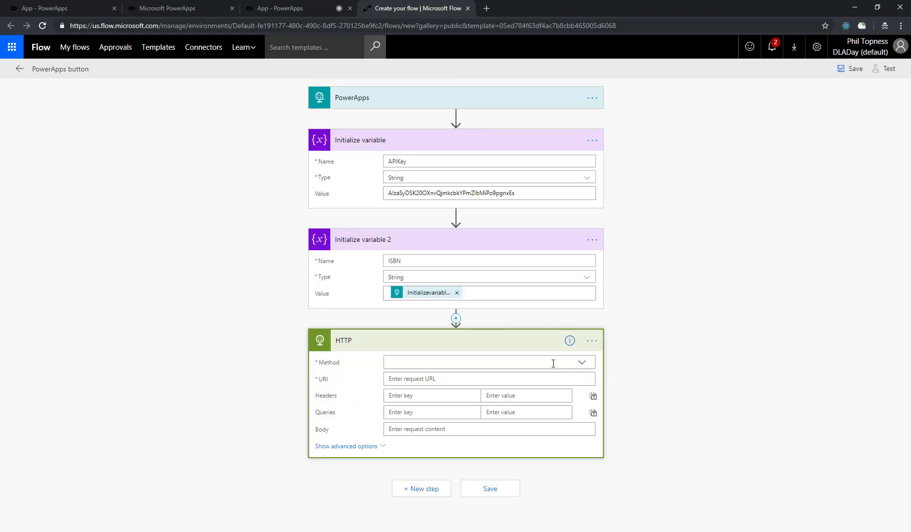
left_click(553, 364)
left_click(408, 370)
left_click(662, 380)
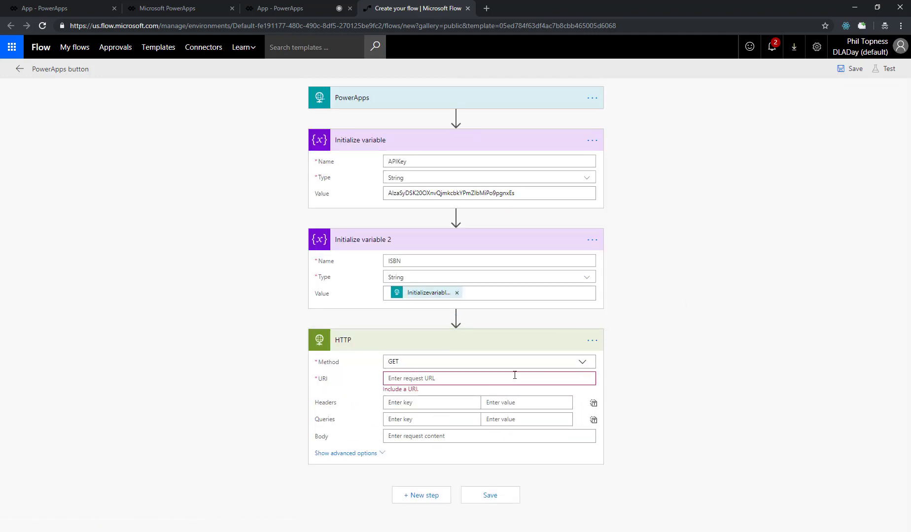
left_click(514, 377)
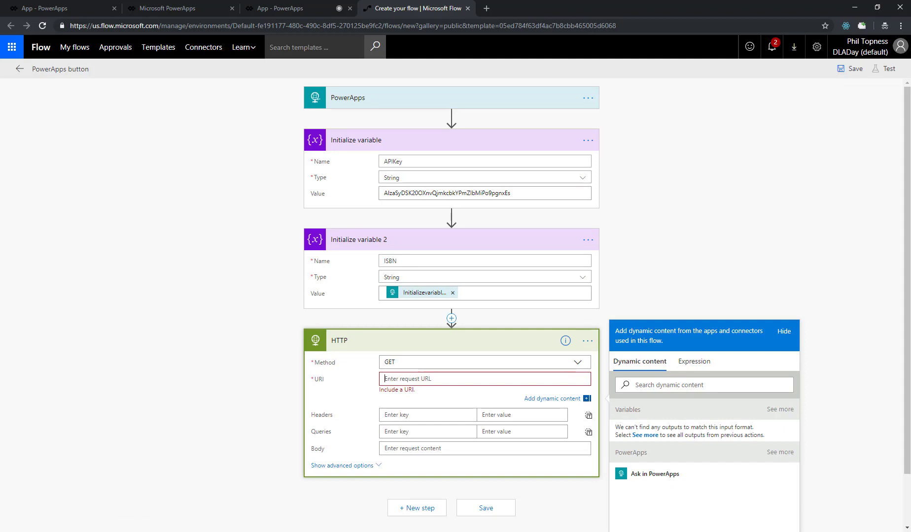
key("alt+Tab")
key("alt+Tab")
key("ctrl+v")
Step: Add the query parameters key with the APIKey variable and q with isbn: followed by the ISBN variable
scroll(442, 436, "down", 2)
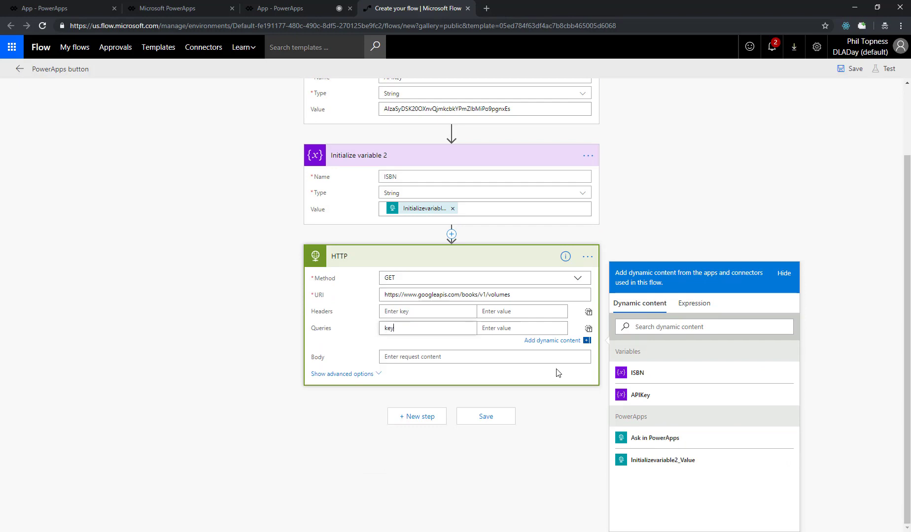
key("Tab")
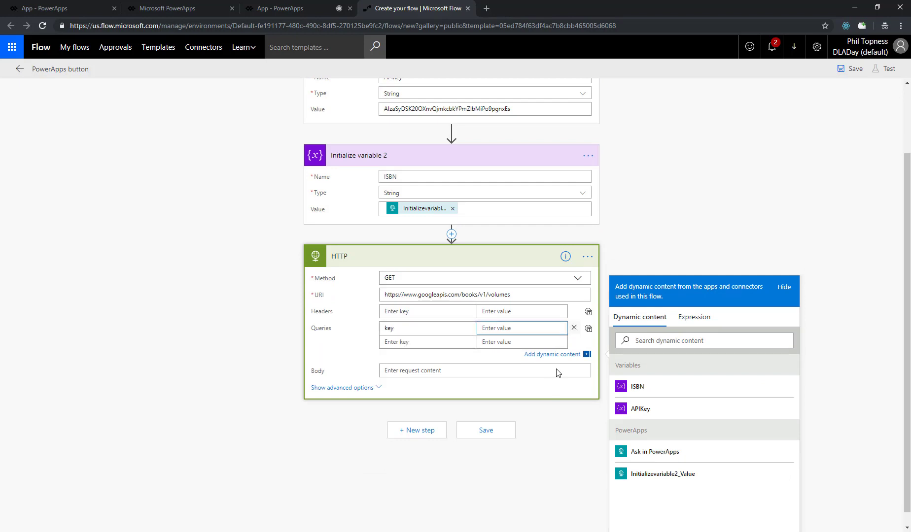
left_click(651, 411)
left_click(438, 343)
type("q")
key("Tab")
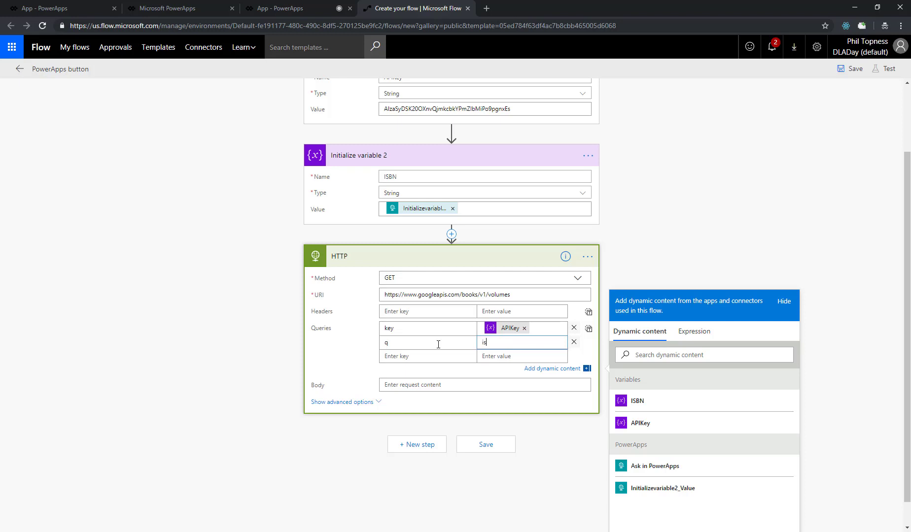
type("isbn:")
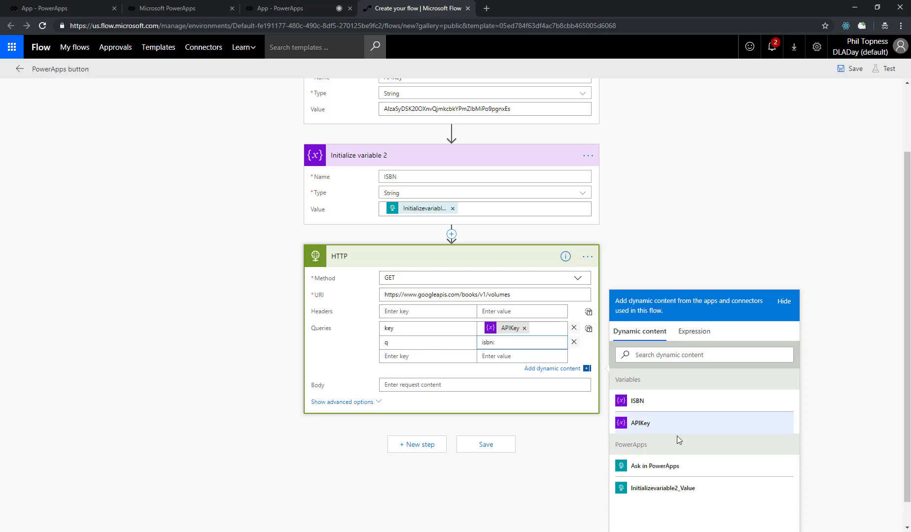
left_click(637, 402)
Step: Add the query parameter projection with the value lite to the HTTP request
left_click(417, 358)
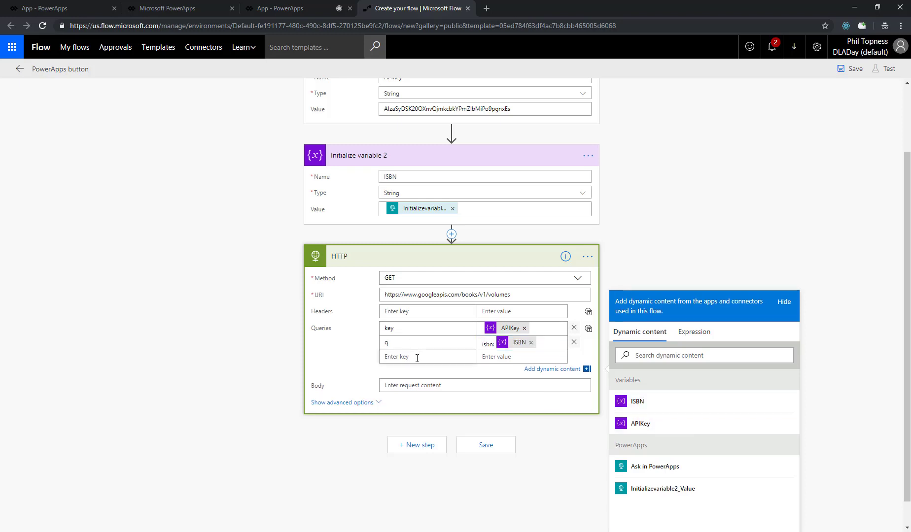
type("projection")
key("Tab")
key("Tab")
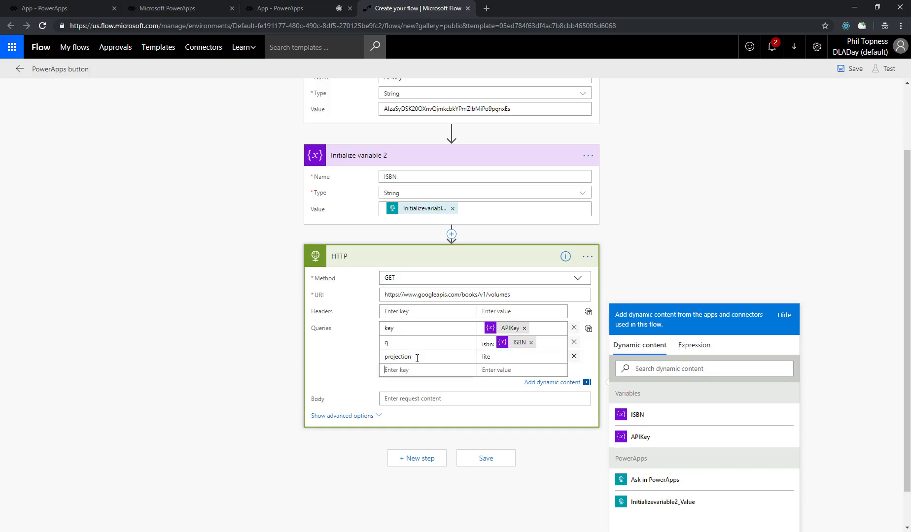
Step: Add the query parameters maxResults with value 1 and country with value US
type("maxResults")
key("Tab")
type("1")
key("Tab")
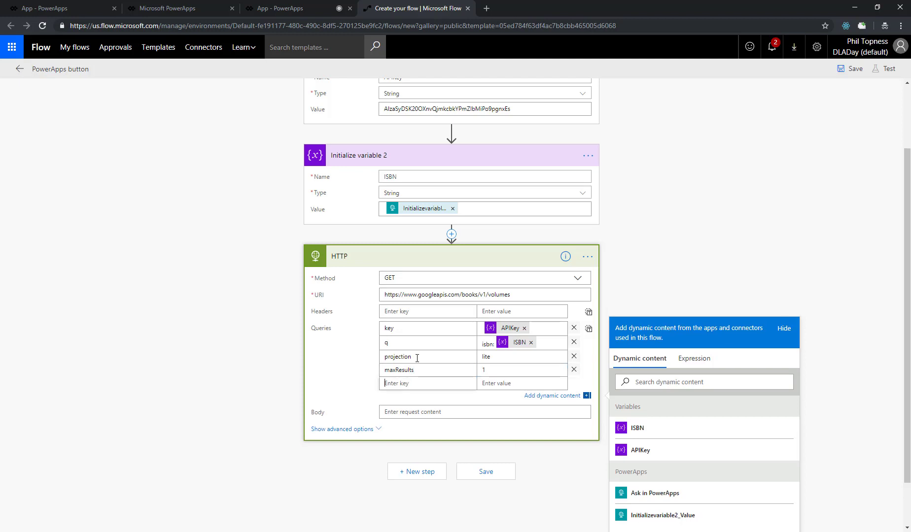
type("country")
key("Tab")
type("US")
Step: Add a Request - Response action after the HTTP request
left_click(417, 471)
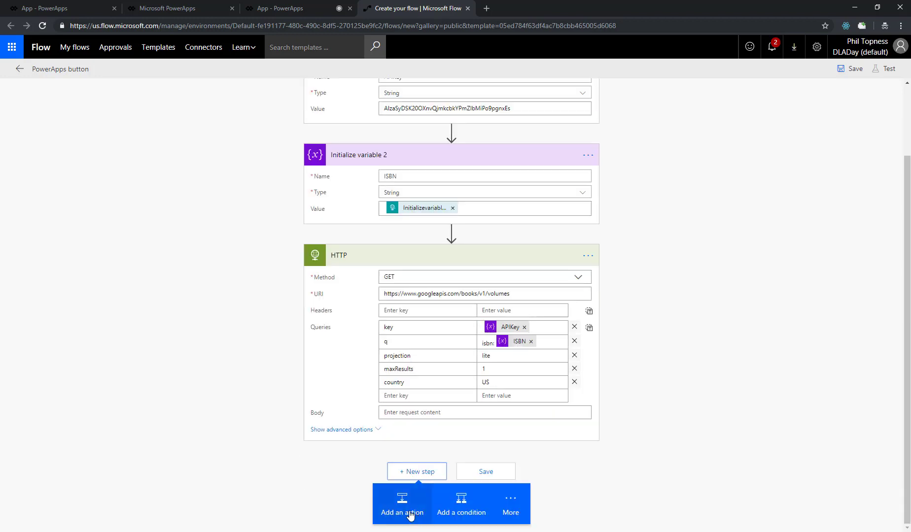
left_click(409, 513)
type("response")
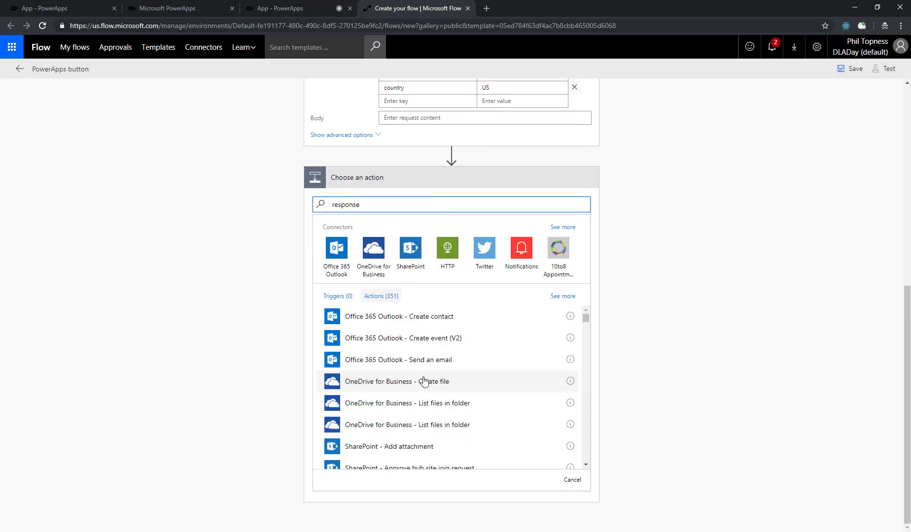
scroll(380, 461, "down", 5)
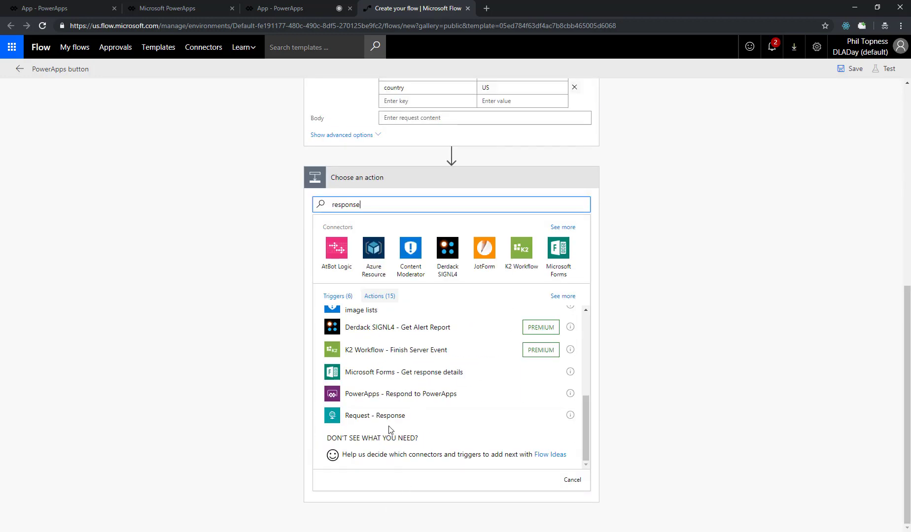
left_click(392, 470)
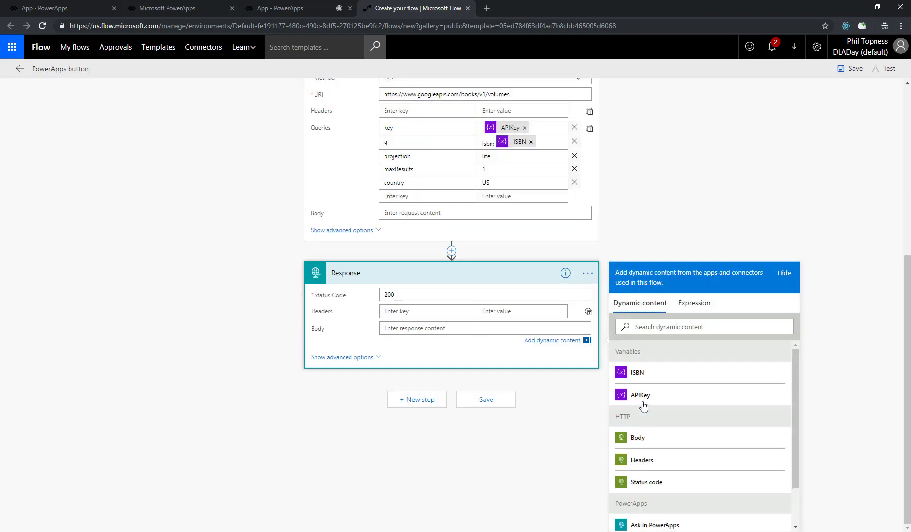
Step: Set the Response body to the HTTP Body output and show the action's advanced options
left_click(639, 439)
left_click(348, 359)
left_click(429, 399)
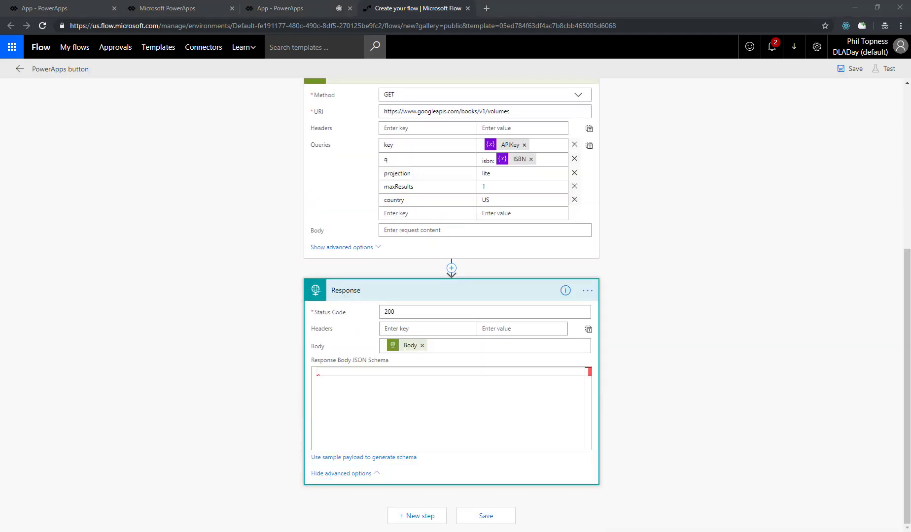
Step: Open the Google Books request URL, including the API key, in a new browser tab and copy the entire JSON response
left_click(531, 6)
key("ctrl+t")
key("ctrl+v")
key("Return")
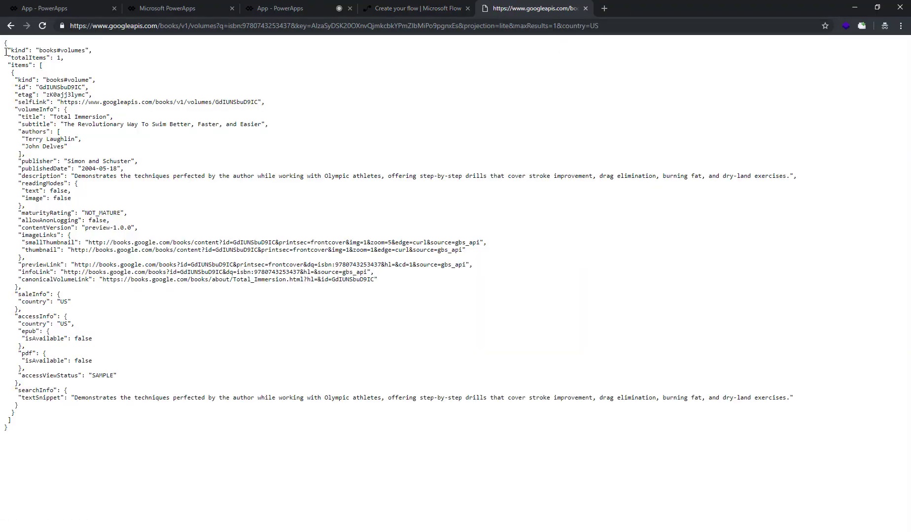
key("ctrl+a")
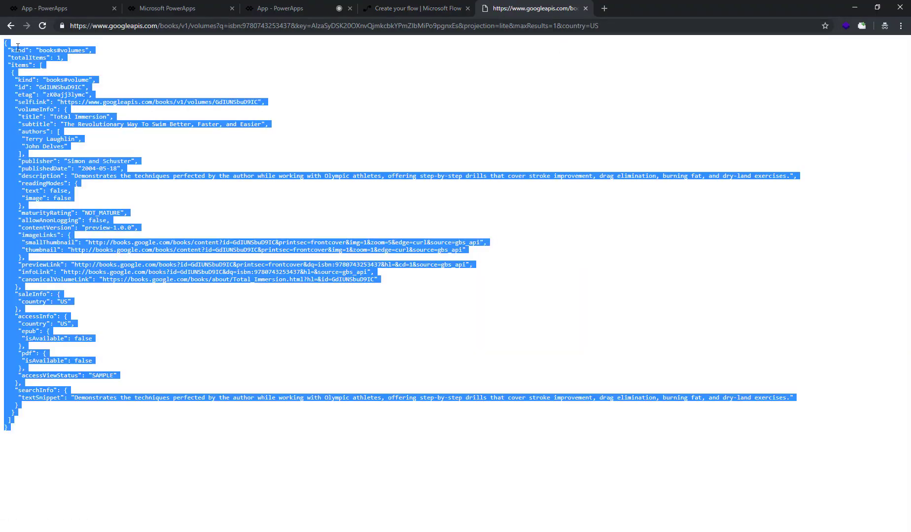
Step: Back in the flow, generate the Response body JSON schema from the copied JSON as the sample payload
left_click(397, 8)
left_click(338, 458)
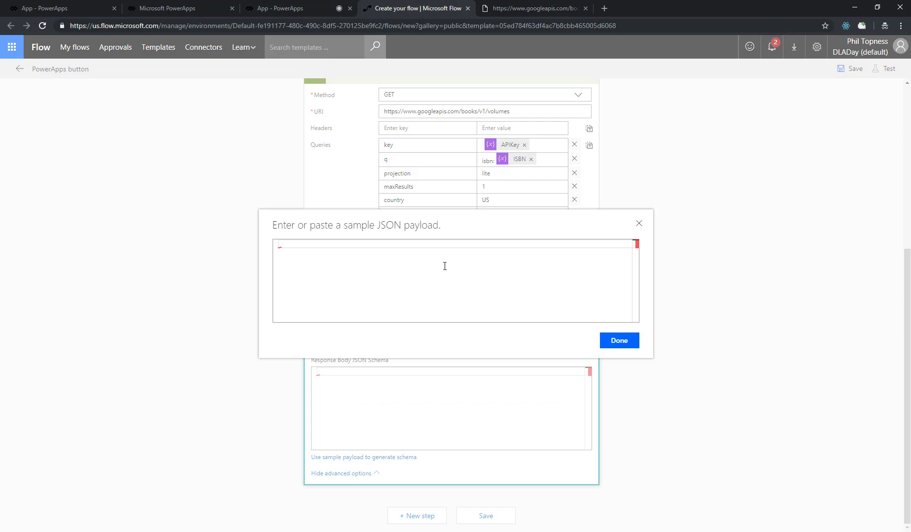
key("ctrl+v")
left_click(619, 340)
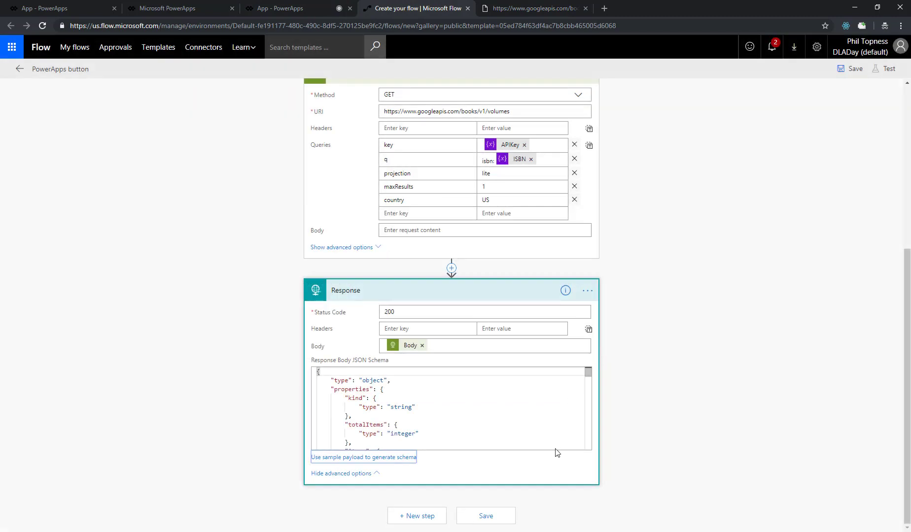
Step: Name the flow GoogleBooksFromISBN and save it
left_click(83, 73)
type("G")
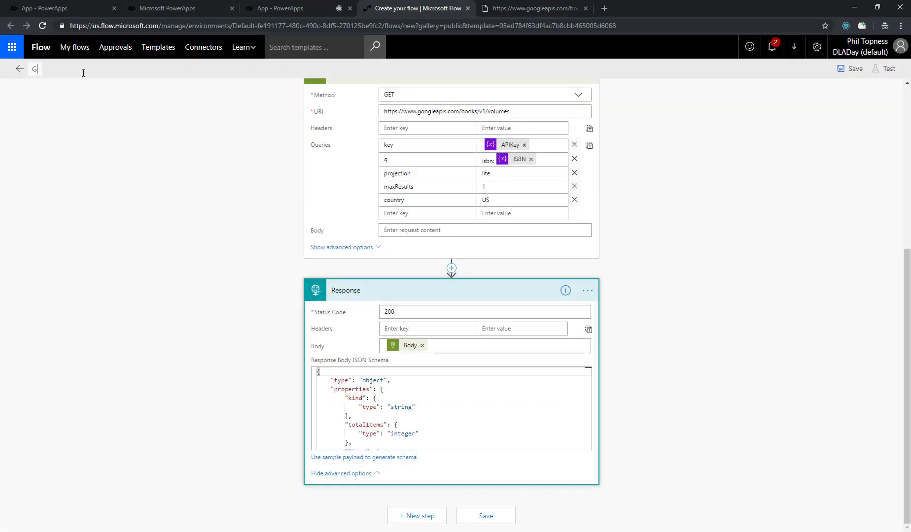
type("oogleBooksFromISBN")
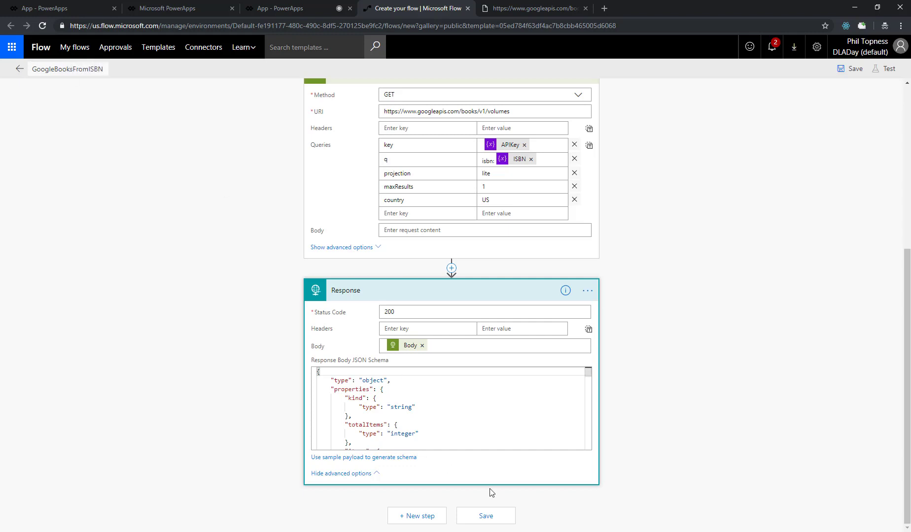
left_click(487, 515)
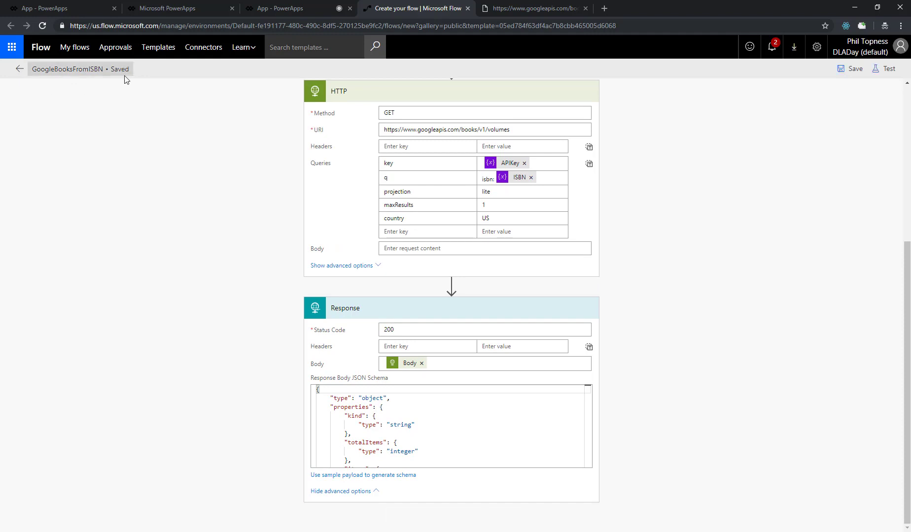
Step: Switch to PowerApps and make the Lookup button's OnSelect run the GoogleBooksFromISBN flow with txtBarcode.Text as its argument
left_click(270, 8)
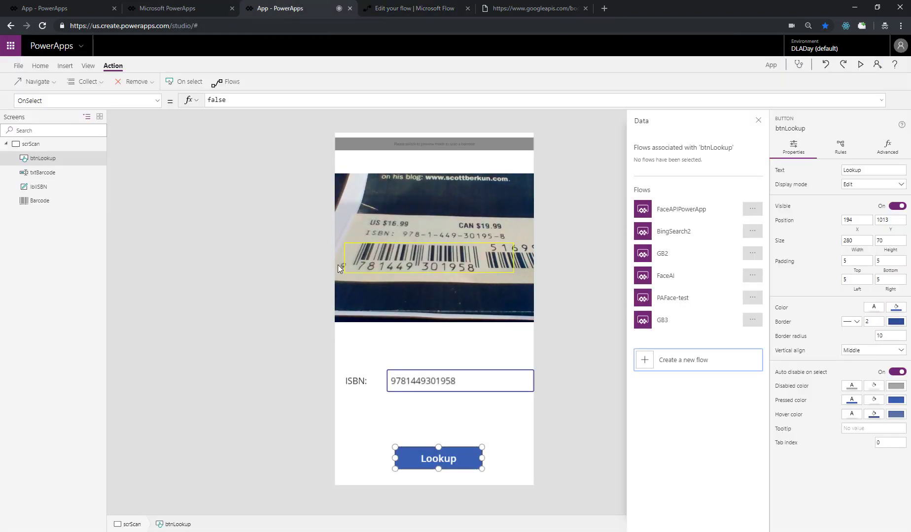
left_click(111, 67)
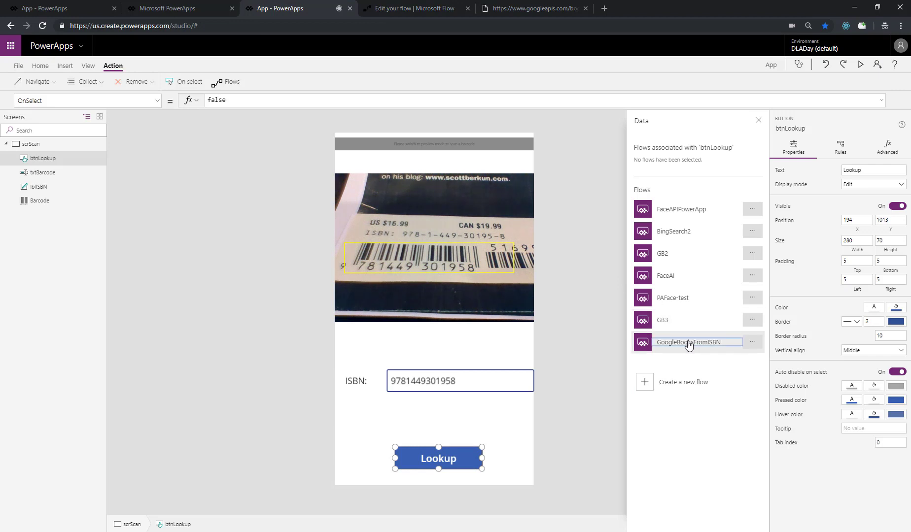
left_click(689, 345)
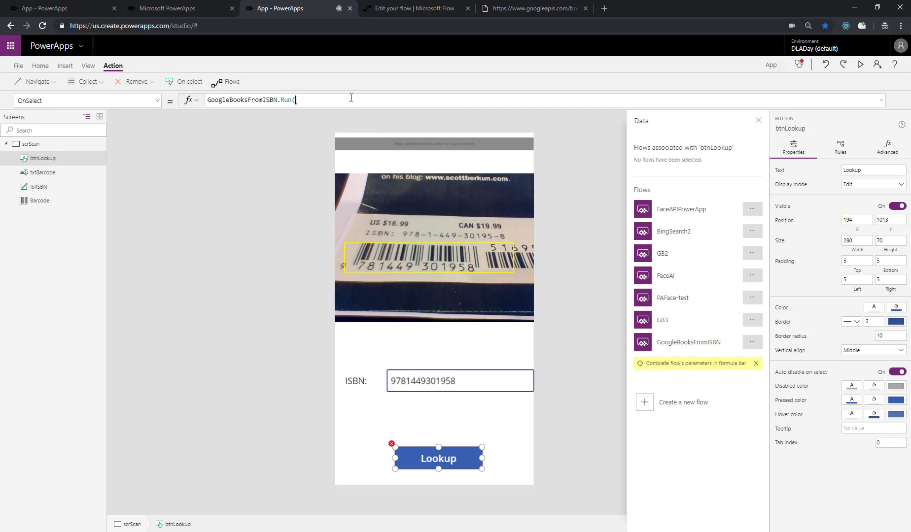
type("tx")
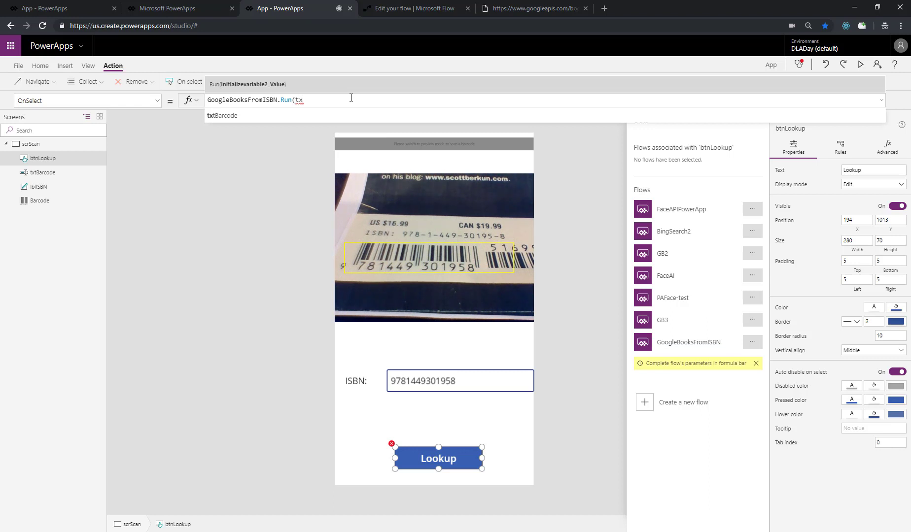
type("t")
key("Tab")
type(".Text)")
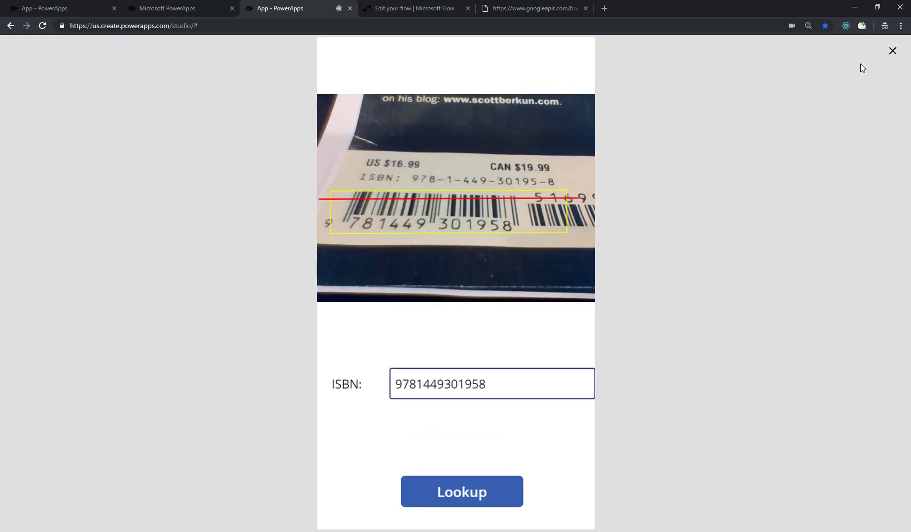
Step: Run the lookup in the app preview and open the resulting run from the flow's run history in Microsoft Flow
left_click(861, 65)
left_click(467, 496)
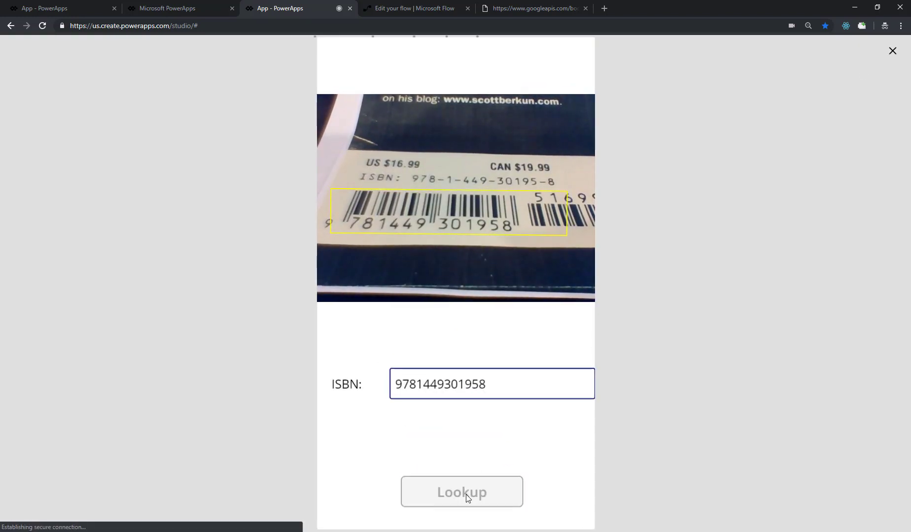
left_click(416, 8)
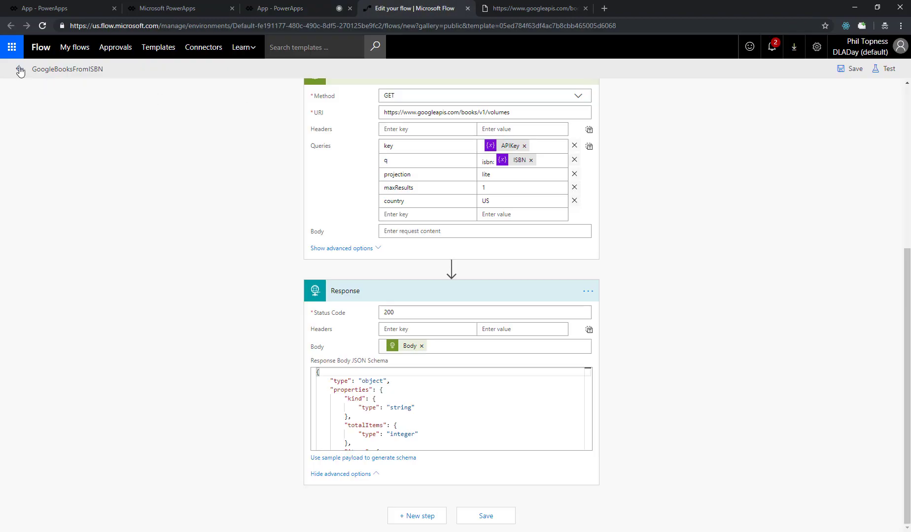
left_click(19, 71)
left_click(502, 167)
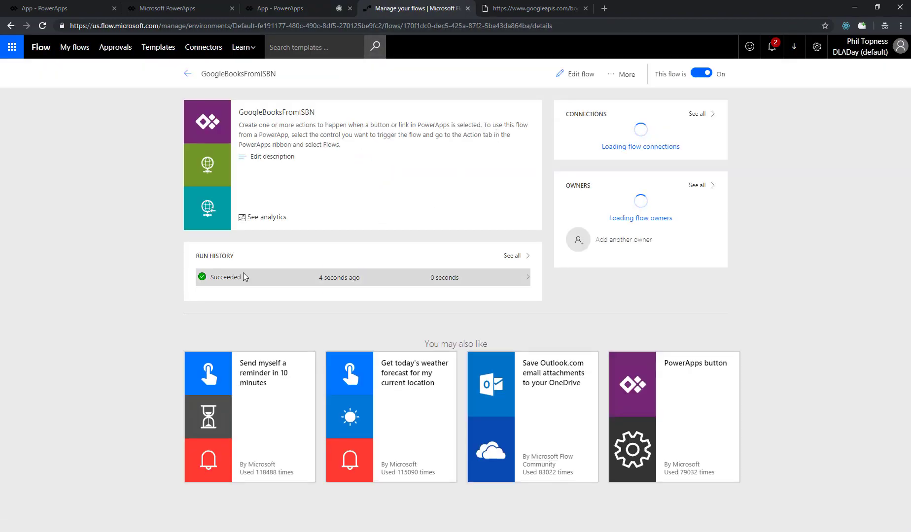
left_click(244, 276)
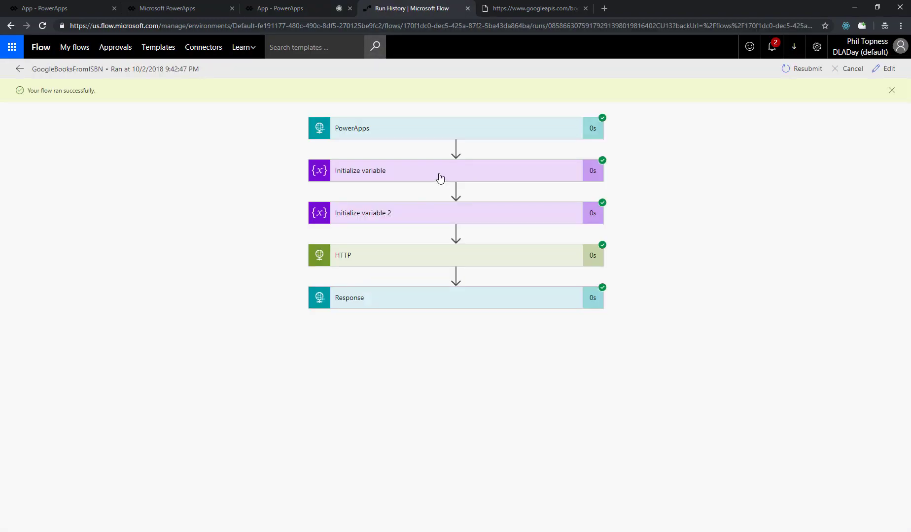
Step: Examine the inputs and outputs of the HTTP and Response actions in the flow run
left_click(504, 256)
scroll(436, 425, "down", 10)
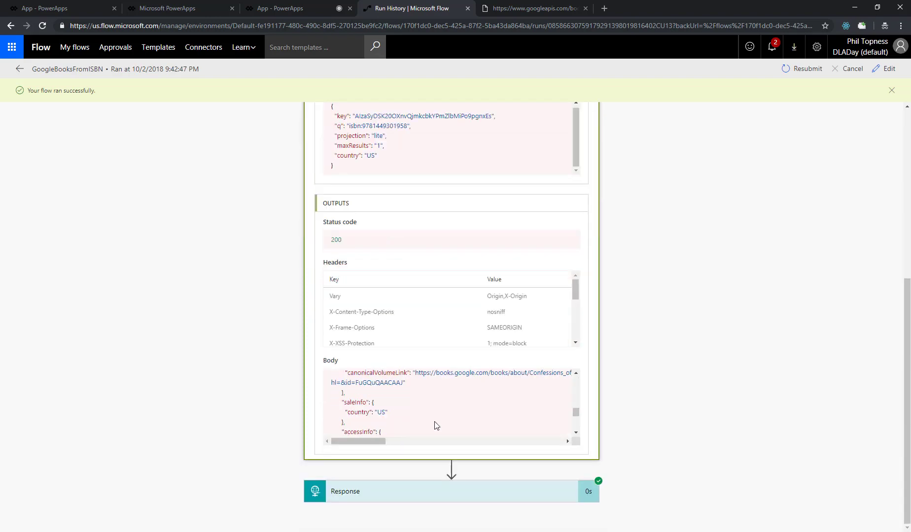
left_click(429, 492)
scroll(461, 429, "down", 8)
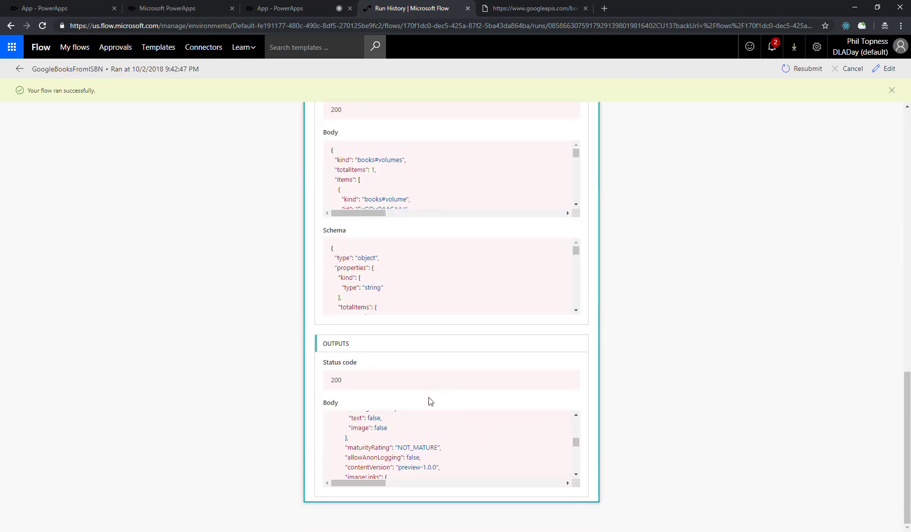
scroll(430, 402, "up", 10)
Step: Return to PowerApps, leave the preview and wrap the Lookup button's flow call in Set to store its result in bookResult
left_click(298, 7)
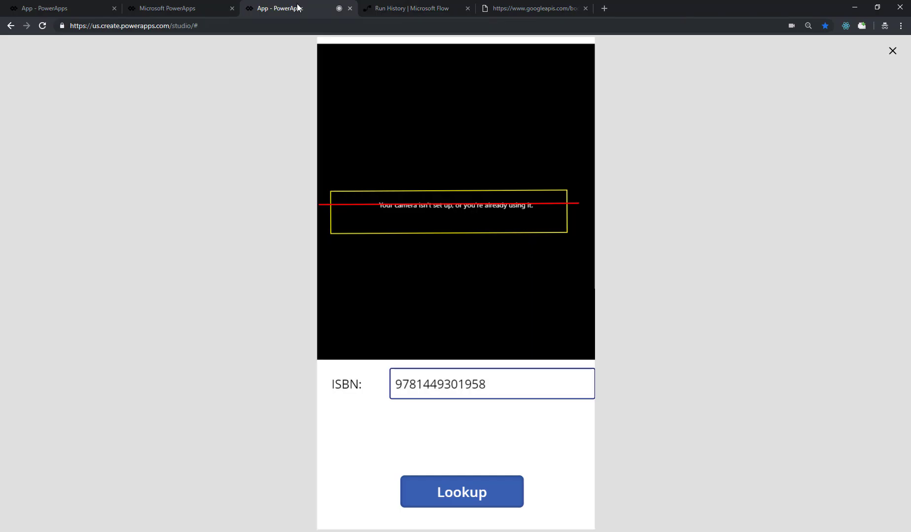
left_click(893, 51)
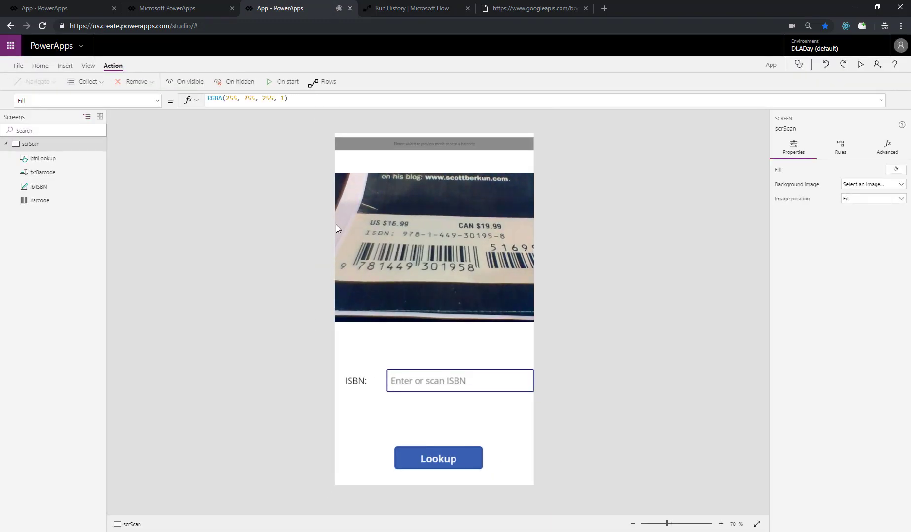
left_click(443, 468)
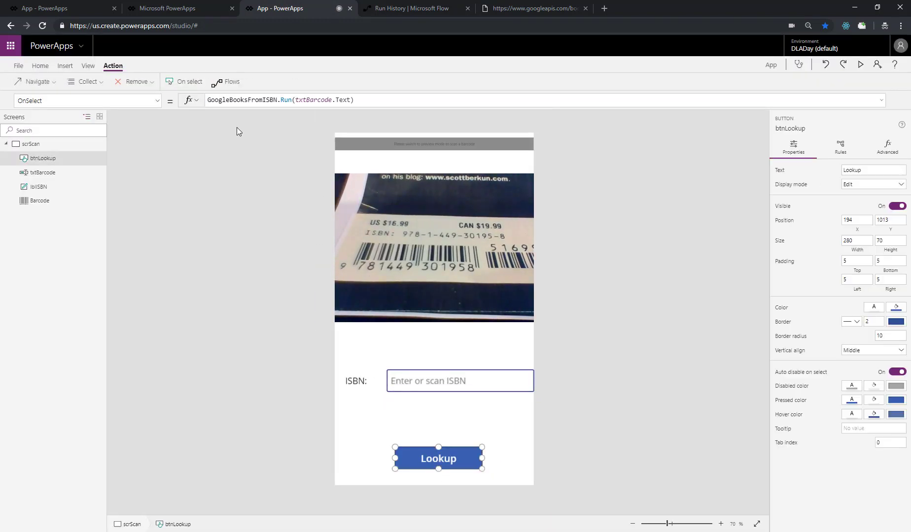
left_click(209, 102)
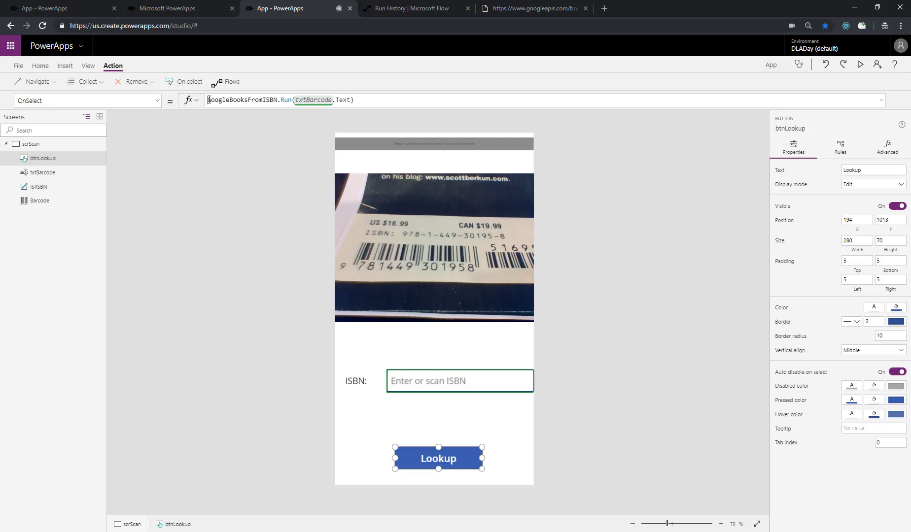
type("Set(boo")
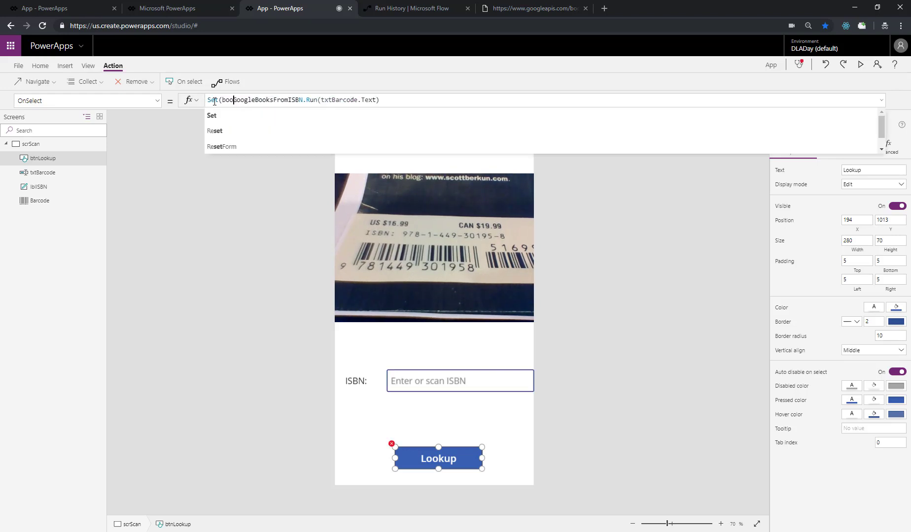
type("kResult,")
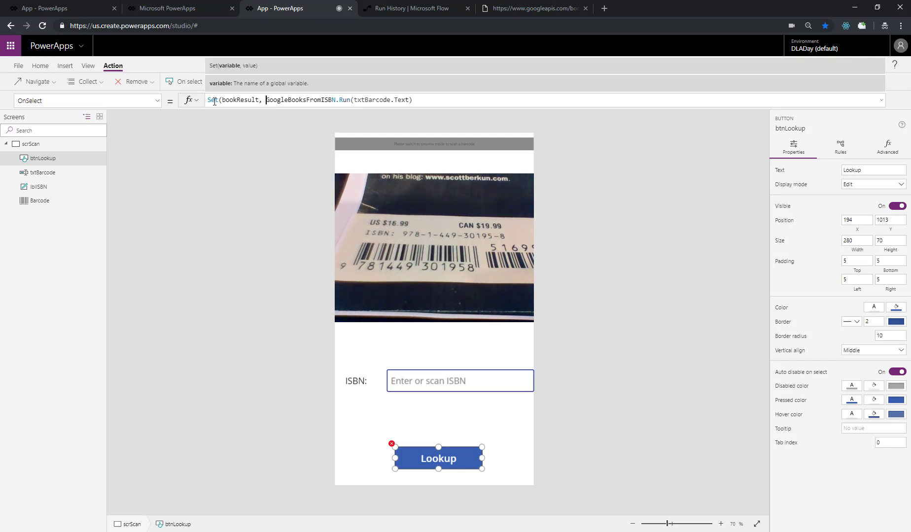
key("End")
type(")")
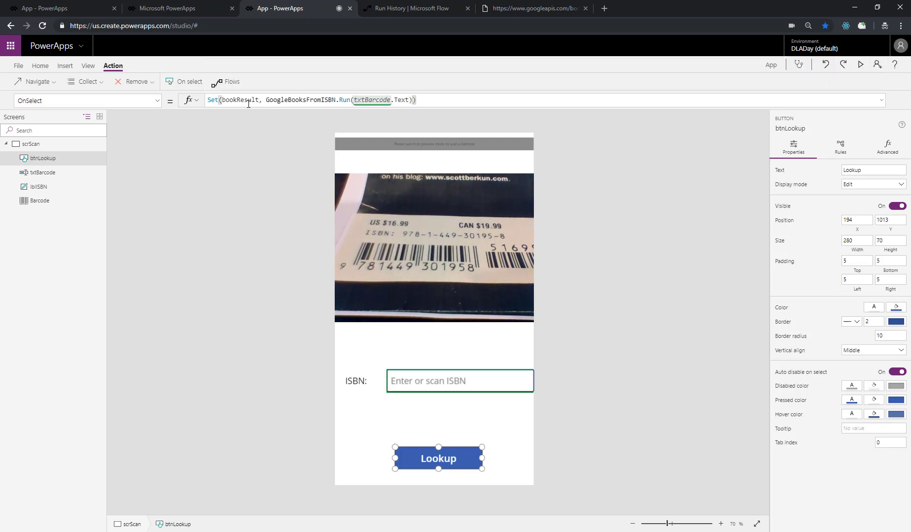
Step: Run the lookup again in the app preview and return to the flow's details page to check its run history
left_click(861, 66)
left_click(462, 491)
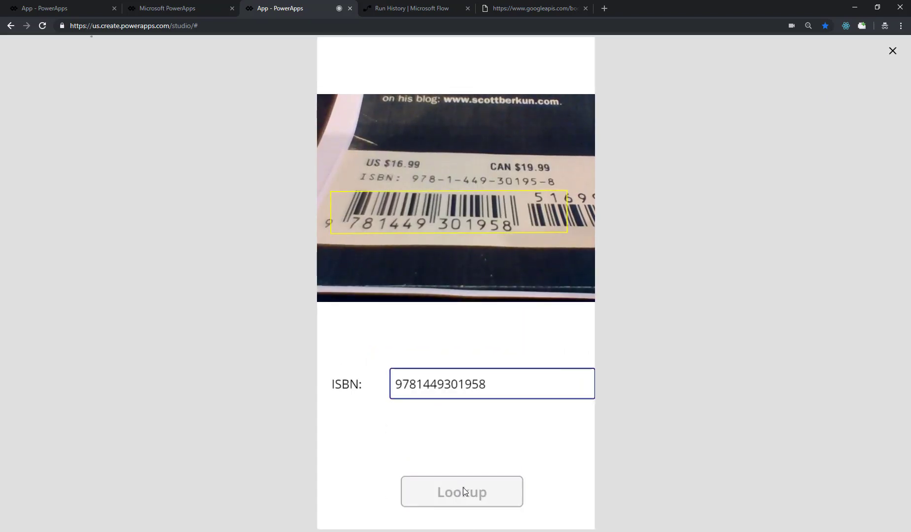
key("Escape")
left_click(412, 9)
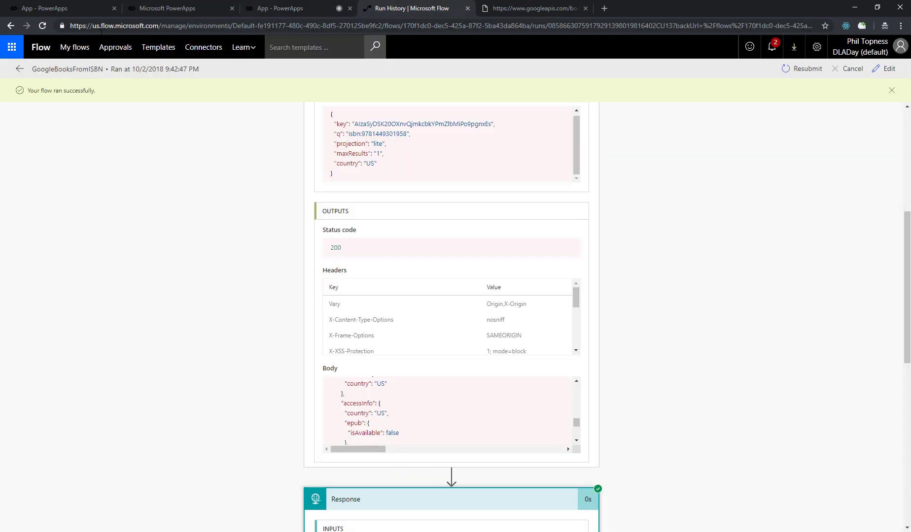
left_click(20, 69)
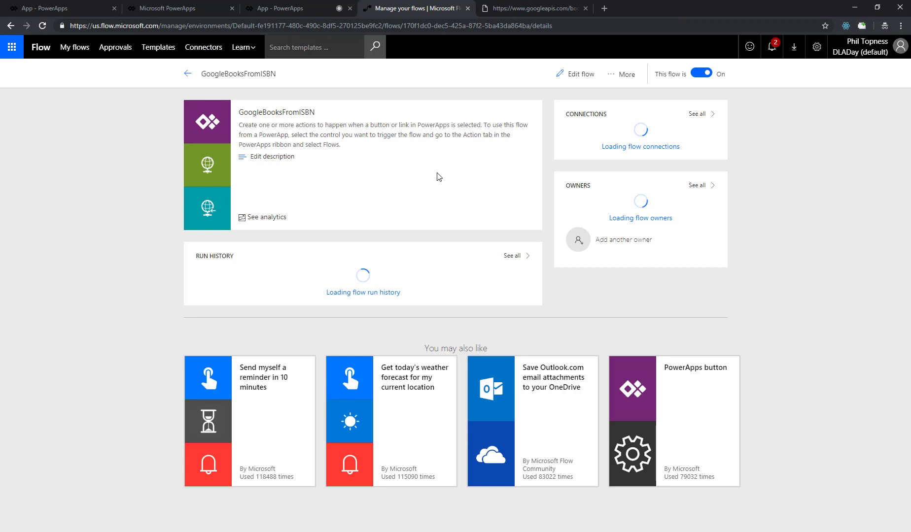
Step: In PowerApps, examine the bookResult global variable down through its items table to the volumeInfo record
left_click(257, 6)
left_click(86, 66)
left_click(180, 79)
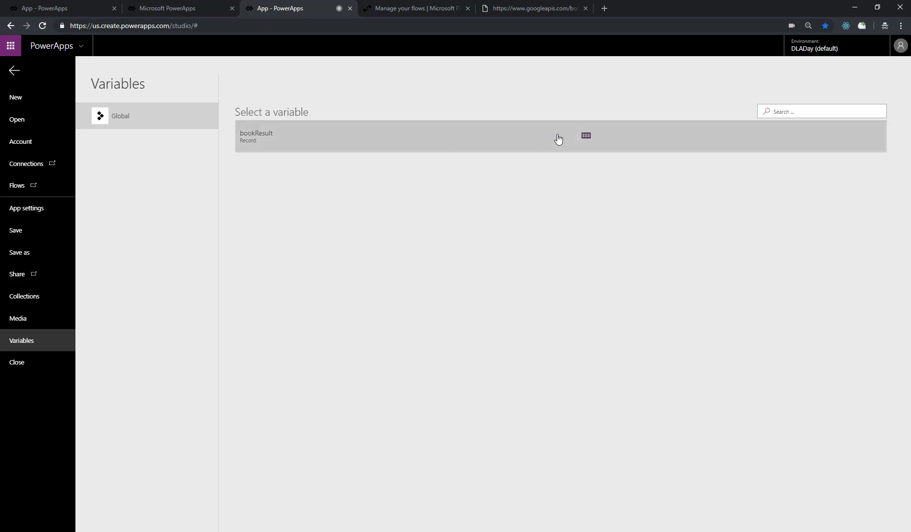
left_click(558, 139)
mouse_move(241, 139)
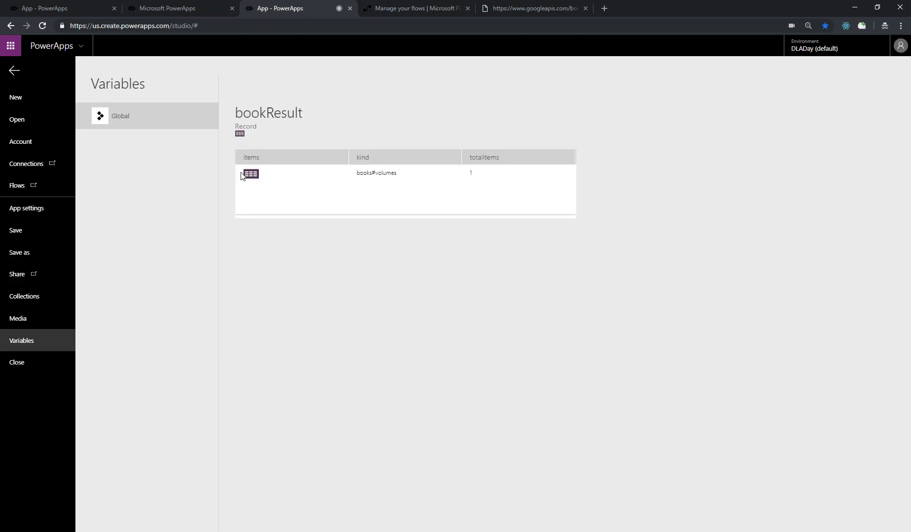
left_click(250, 175)
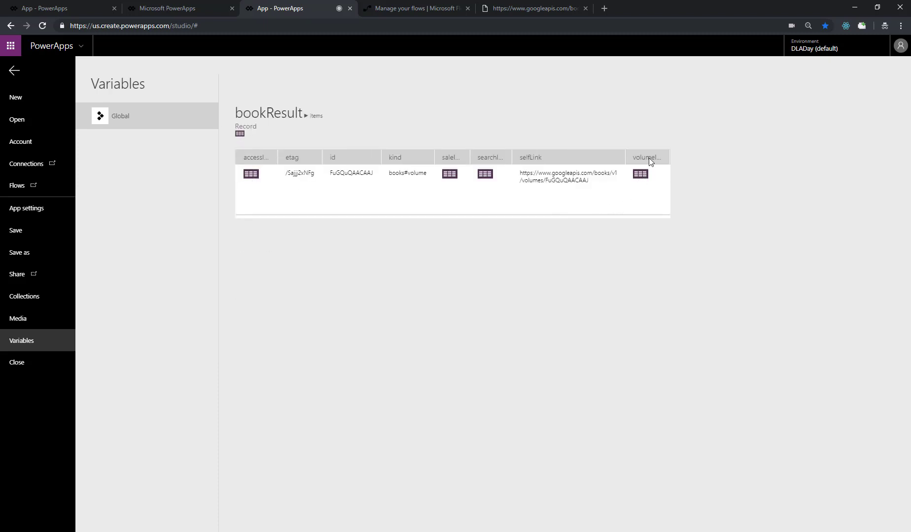
left_click(639, 176)
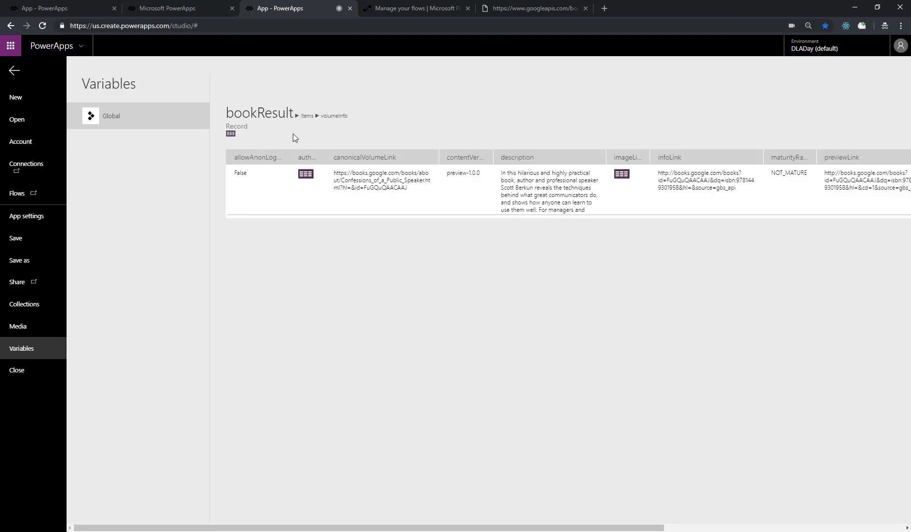
Step: Change the Lookup button's formula to store First(GoogleBooksFromISBN.Run(txtBarcode.Text).items).volumeInfo in bookResult
key("Escape")
left_click(415, 457)
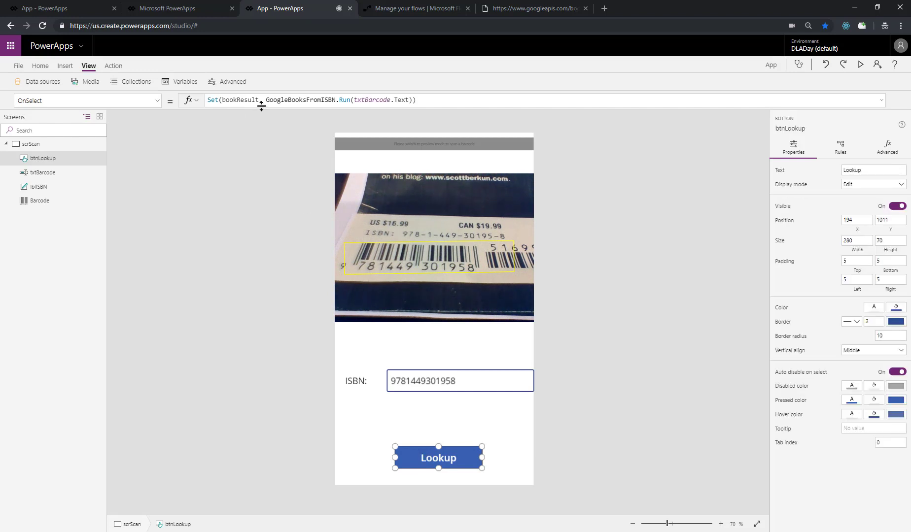
left_click(297, 101)
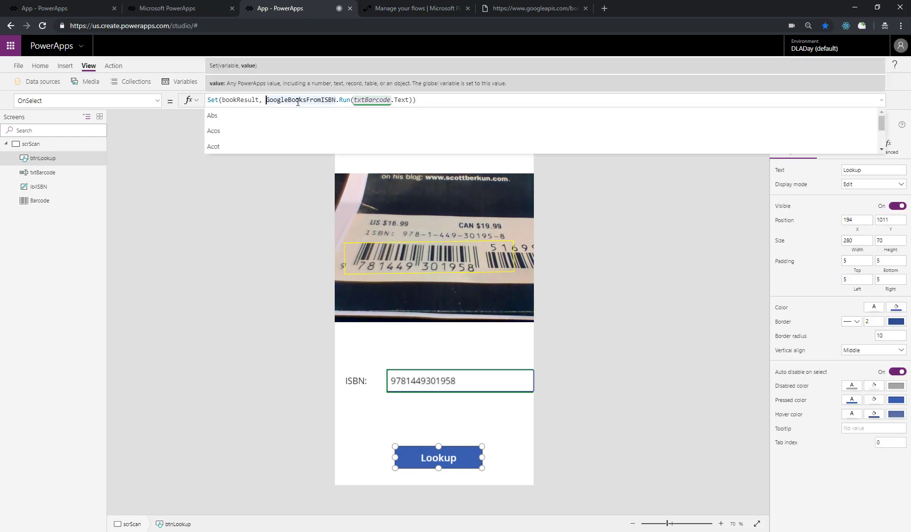
type("First(")
key("End")
type(")")
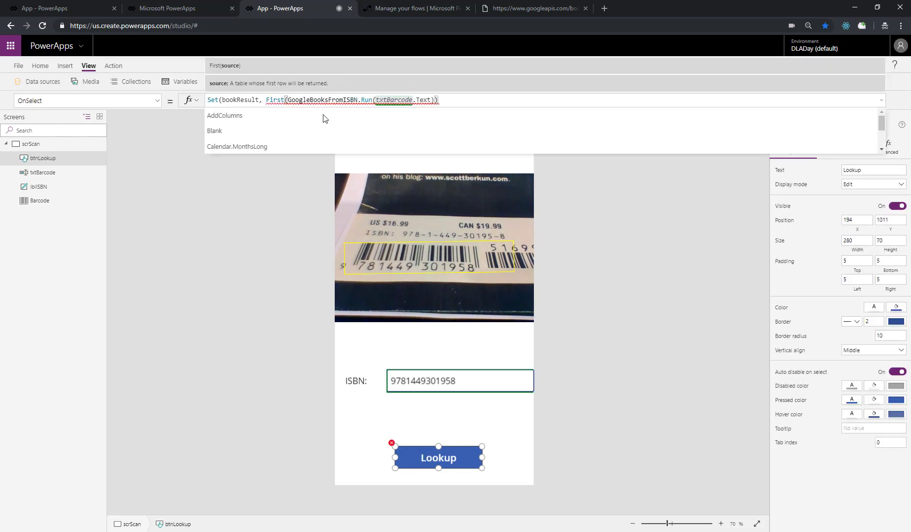
left_click(436, 100)
type(".item")
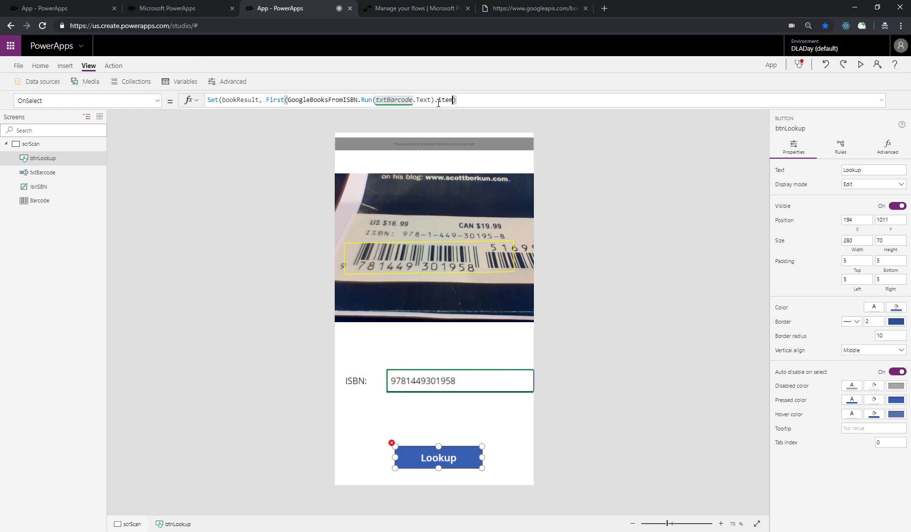
type("s)")
type("lumeInfo")
left_click(648, 154)
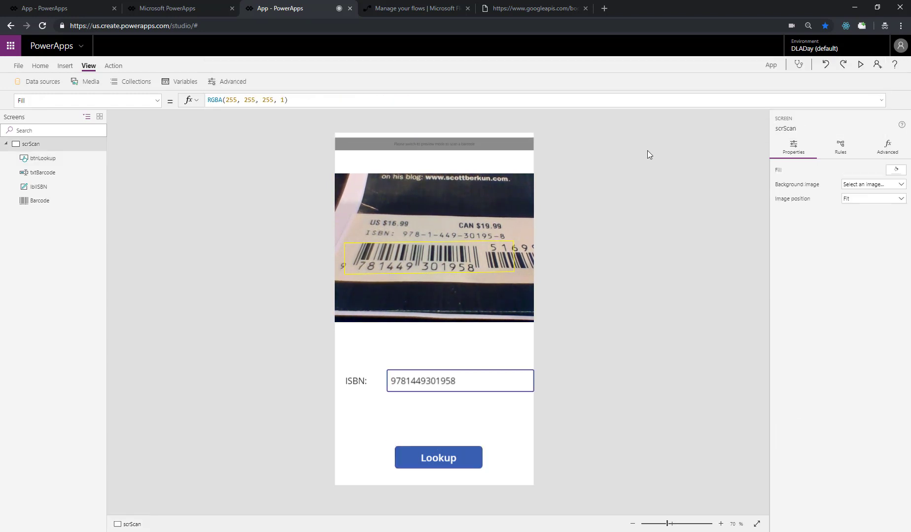
Step: Run the lookup in the app preview and examine the record held by the bookResult global variable
left_click(861, 65)
left_click(461, 488)
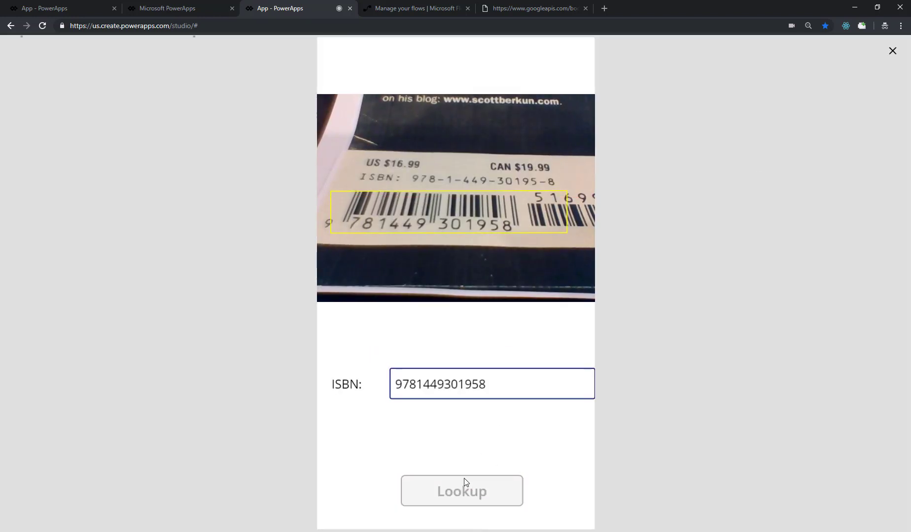
key("Escape")
left_click(147, 87)
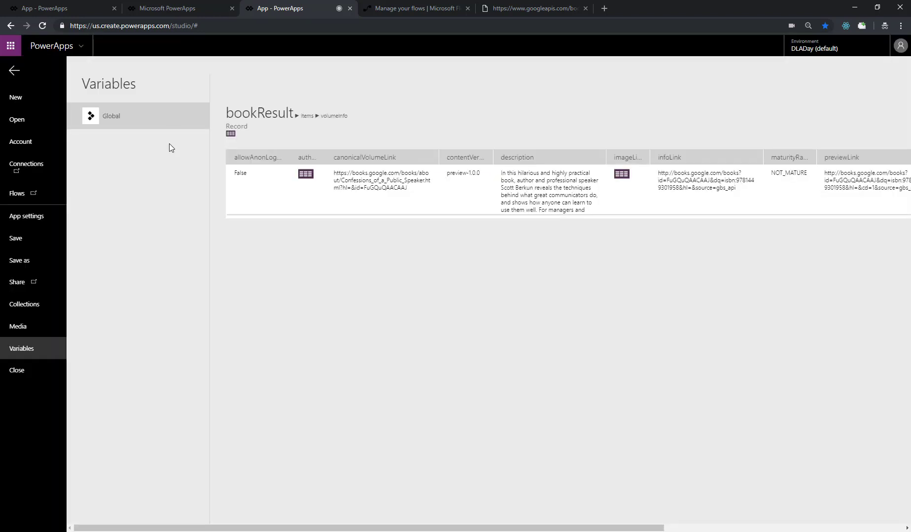
left_click(271, 115)
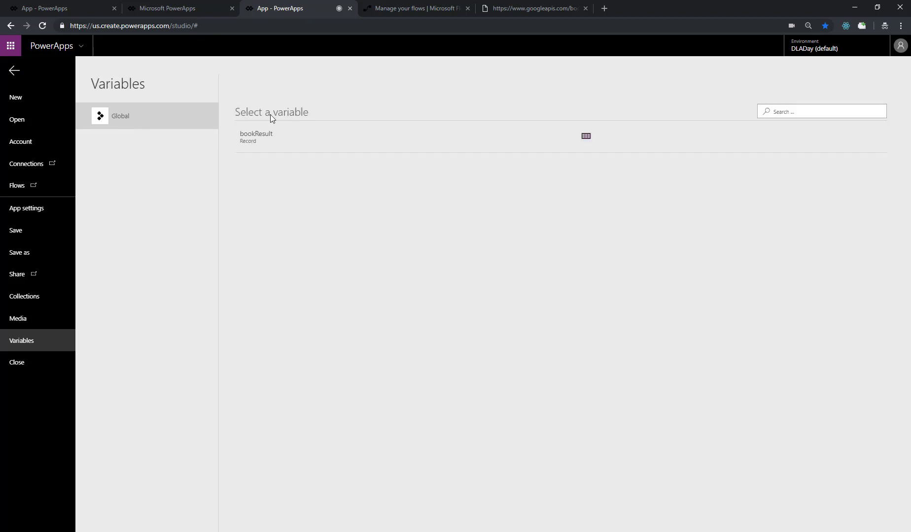
left_click(586, 138)
left_click(245, 134)
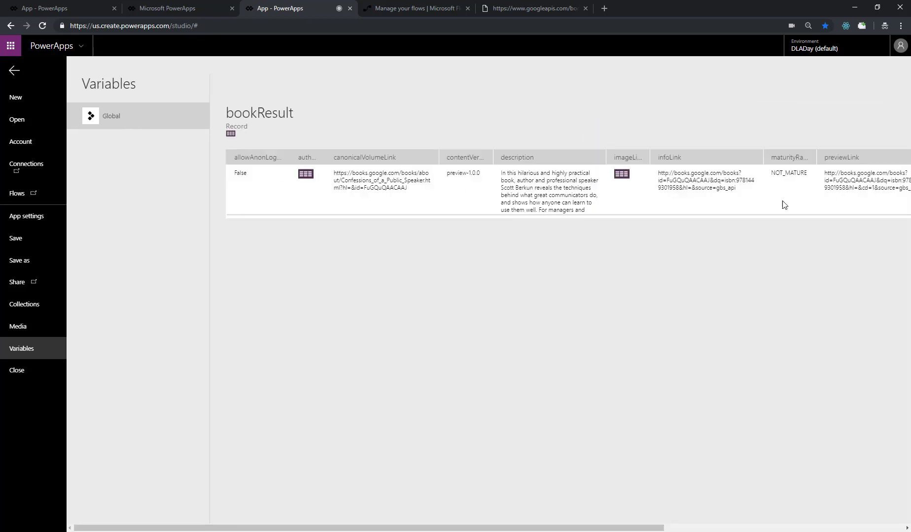
left_click(14, 73)
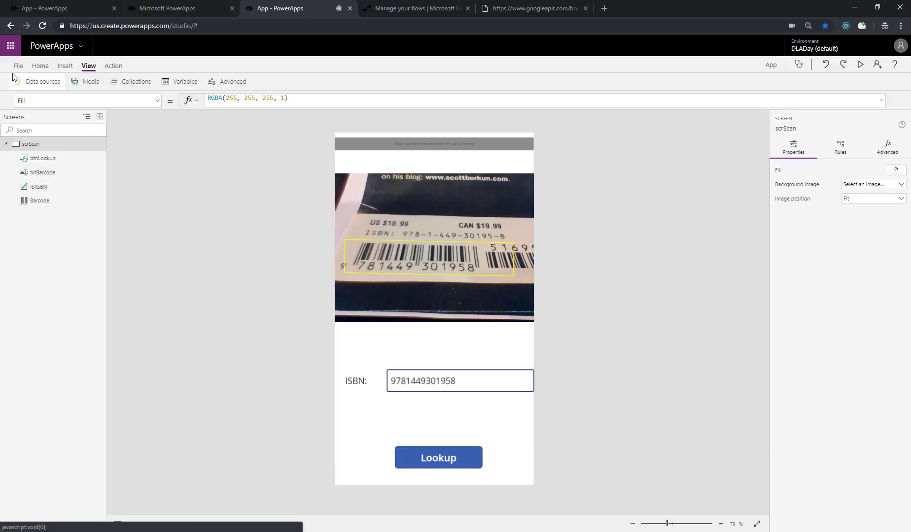
left_click(436, 385)
key("Escape")
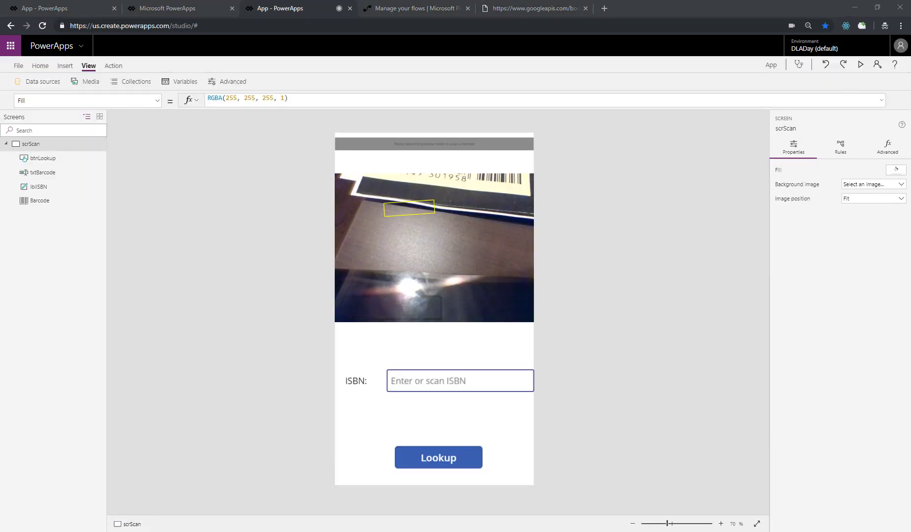
Step: Add a new blank screen and rename it scrResult
left_click(65, 65)
left_click(37, 82)
left_click(42, 130)
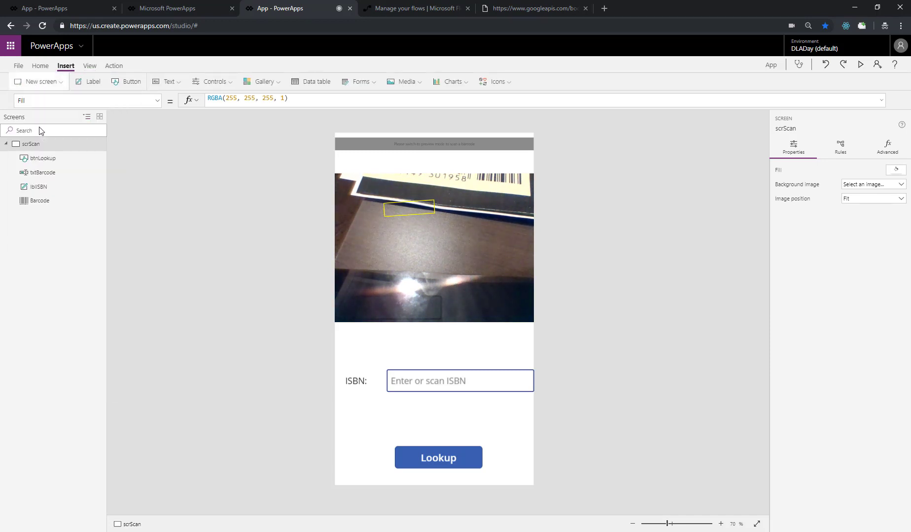
double_click(47, 216)
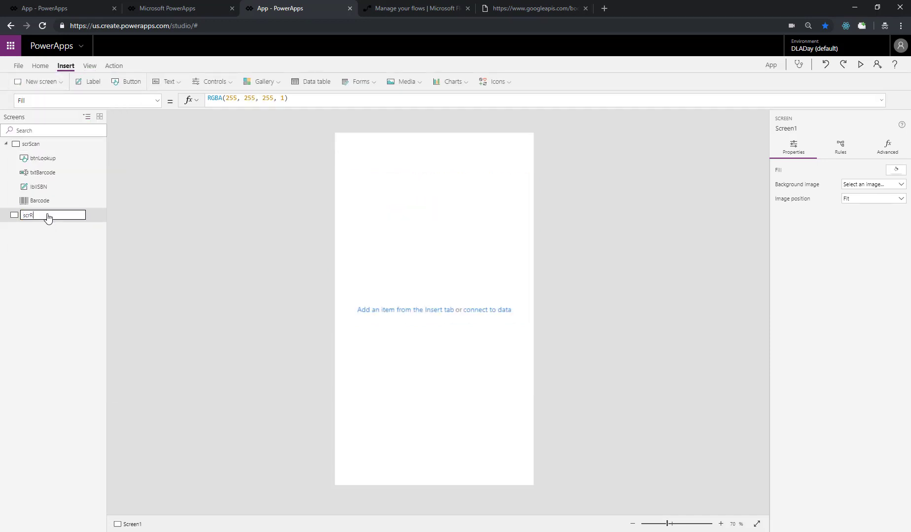
key("Return")
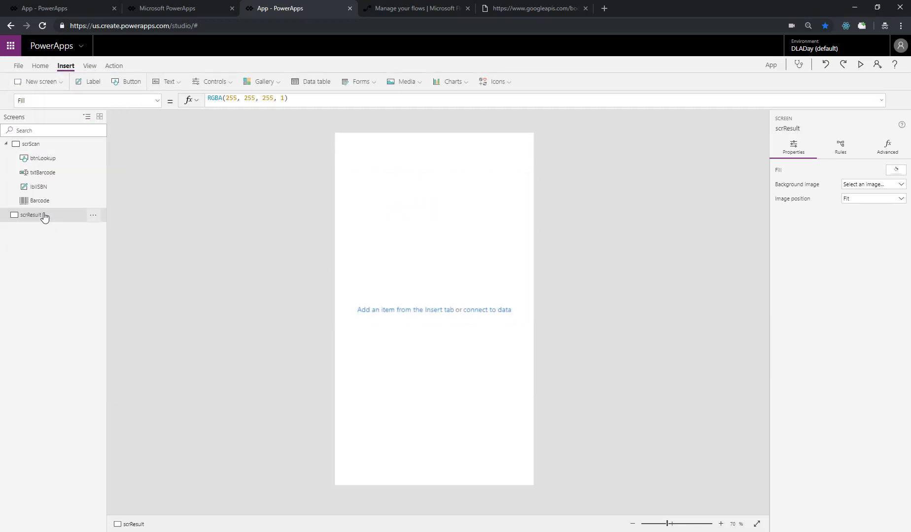
Step: Add a label to scrResult, format it bold at font size 36, and increase its height to about 154
left_click(167, 82)
left_click(161, 100)
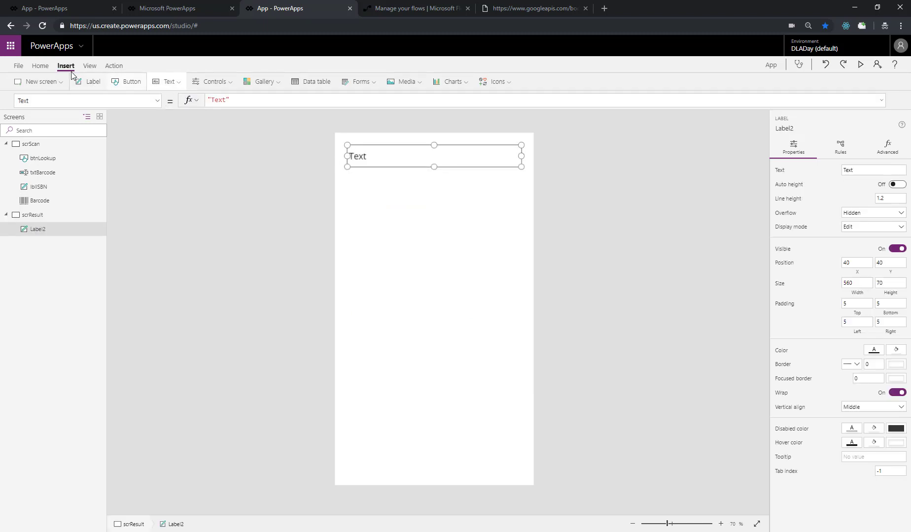
left_click(41, 66)
left_click(219, 82)
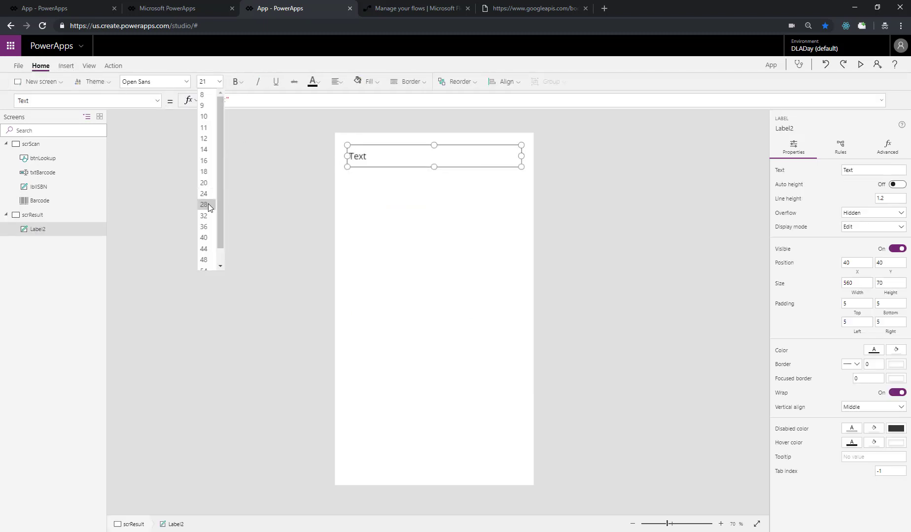
left_click(205, 226)
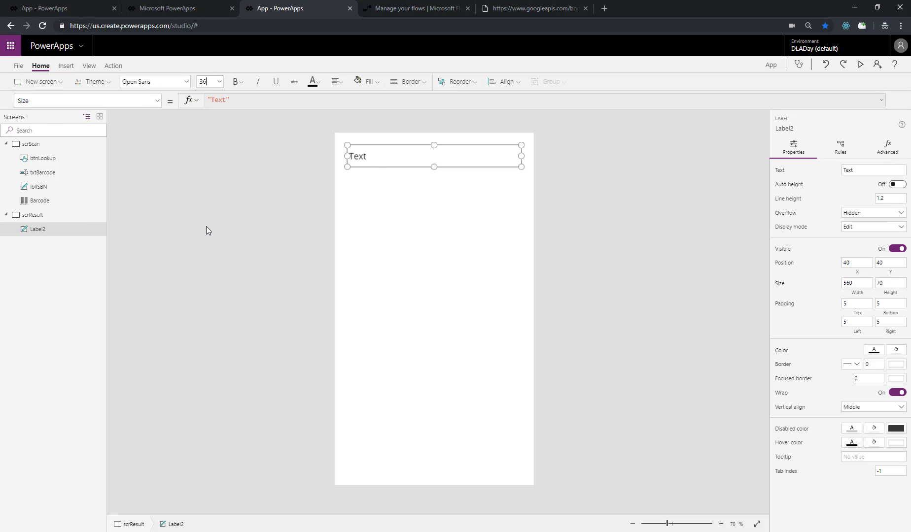
left_click(237, 82)
left_click(264, 101)
left_click_drag(434, 166, 433, 194)
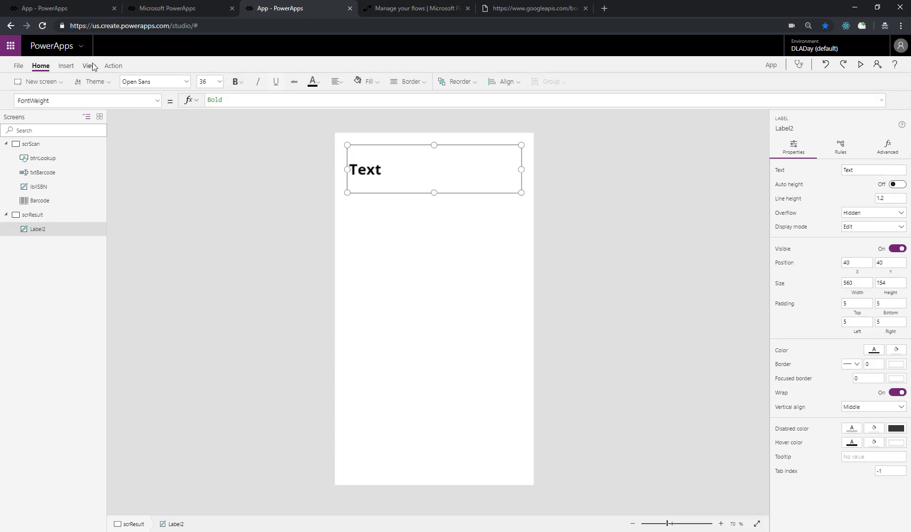
Step: Insert an image control below the bold label, sized about 218 wide by 407 high
left_click(66, 66)
left_click(405, 82)
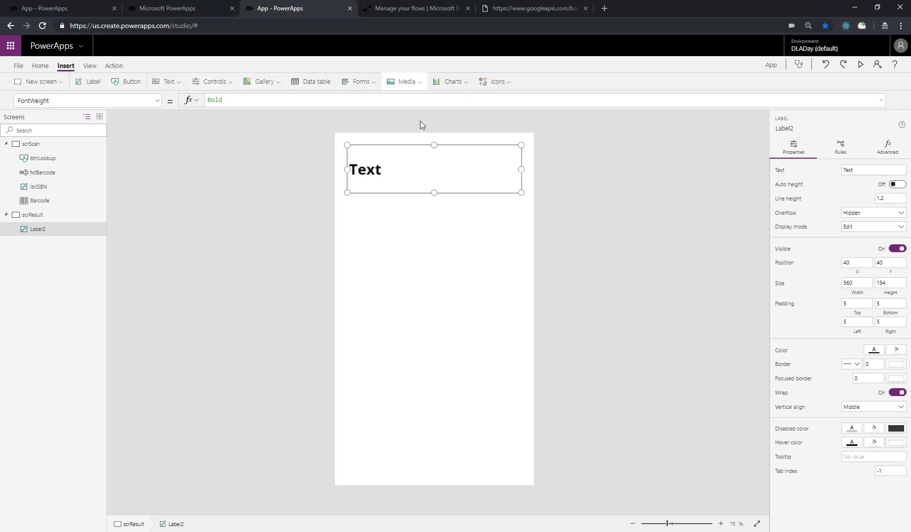
left_click_drag(413, 228, 419, 332)
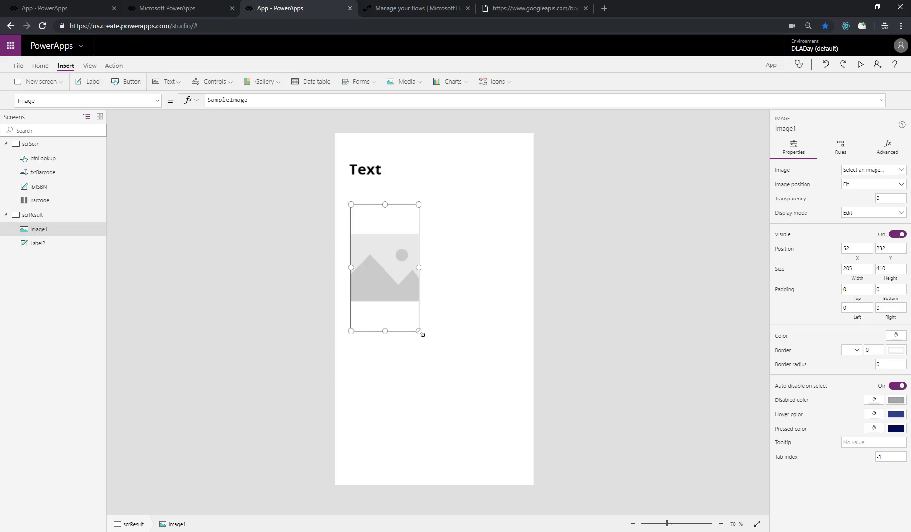
Step: Add a second label beside the image and size it to about 302 wide by 445 high
left_click(168, 83)
left_click(167, 101)
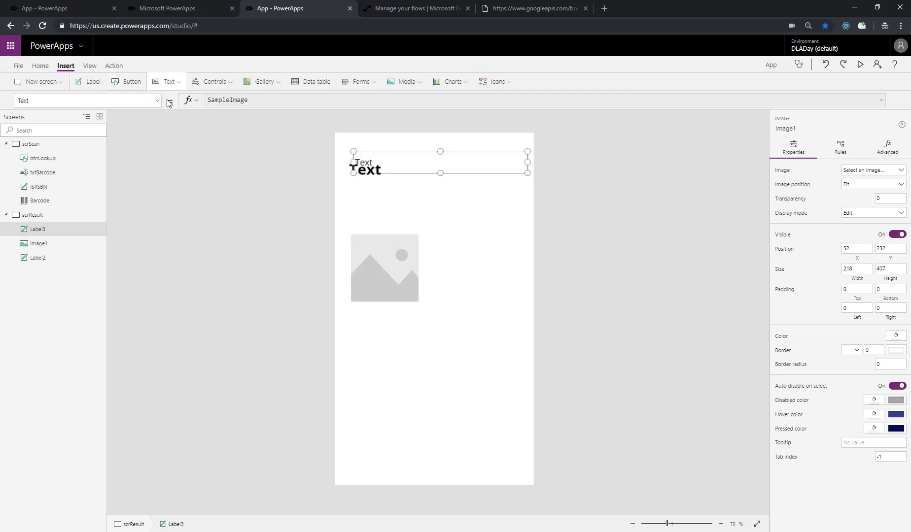
left_click_drag(456, 168, 464, 216)
left_click_drag(360, 215, 432, 309)
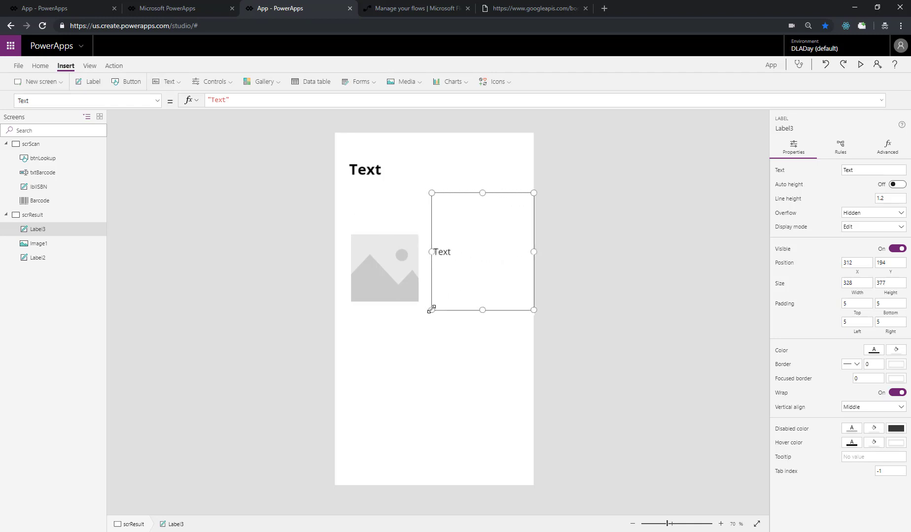
left_click_drag(533, 253, 525, 253)
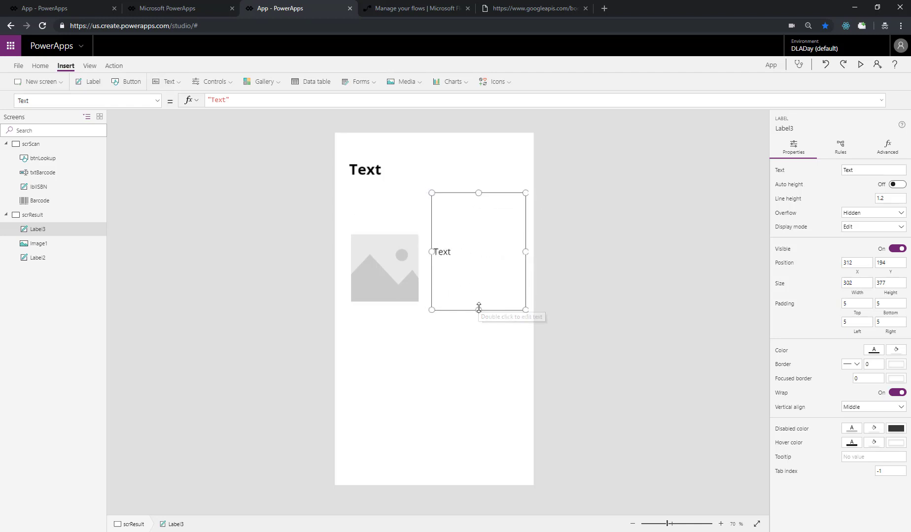
left_click_drag(478, 310, 480, 331)
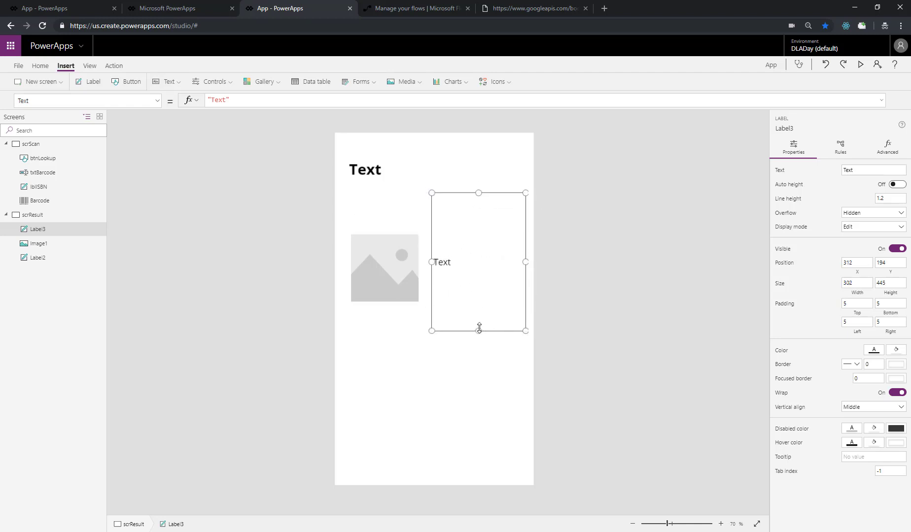
Step: Rename the bold label lblTitle, the image imgThumb and the label beside the image lblDescription
left_click(351, 172)
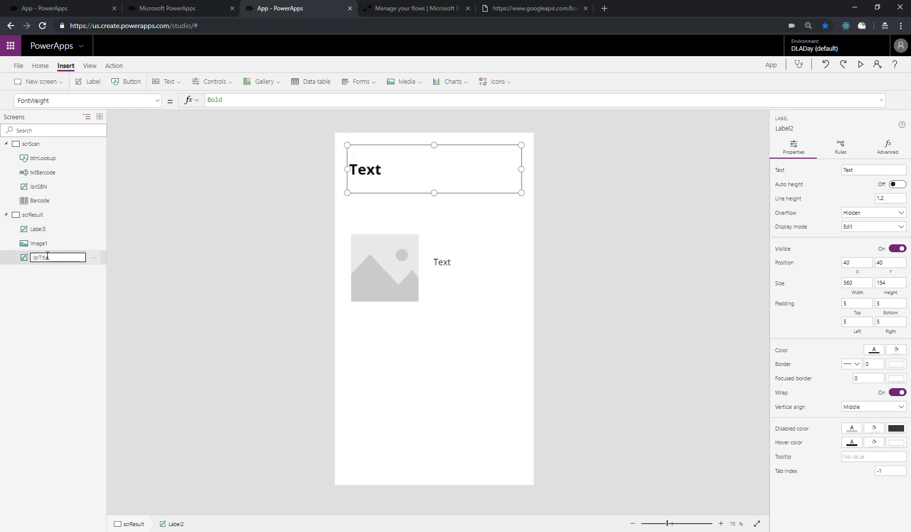
left_click(47, 256)
type("lblTitle")
key("Return")
double_click(41, 245)
type("imgThu")
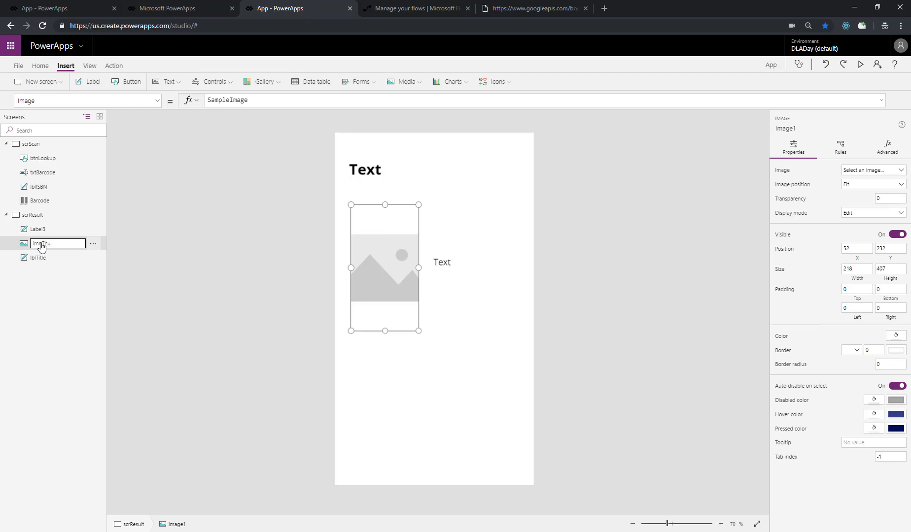
type("mb")
key("Return")
double_click(46, 230)
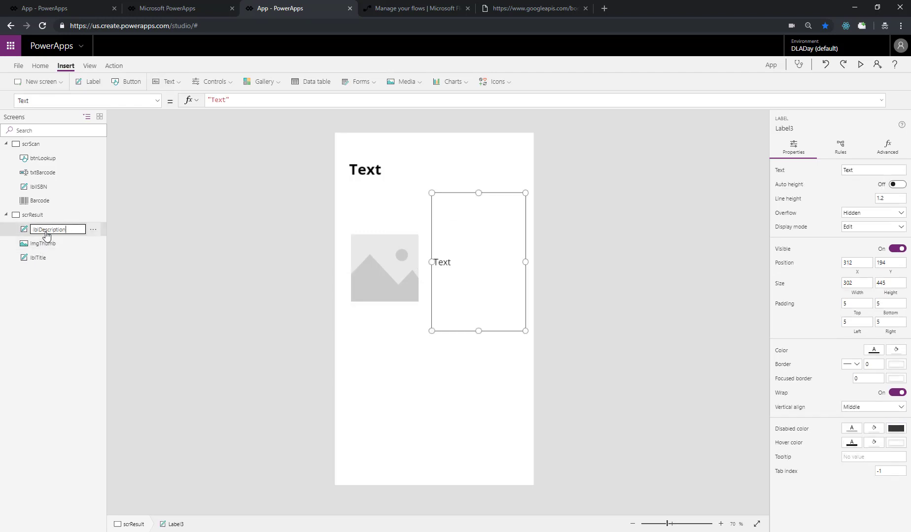
key("Return")
Step: Set the Text property of lblTitle to bookResult.title
left_click(391, 171)
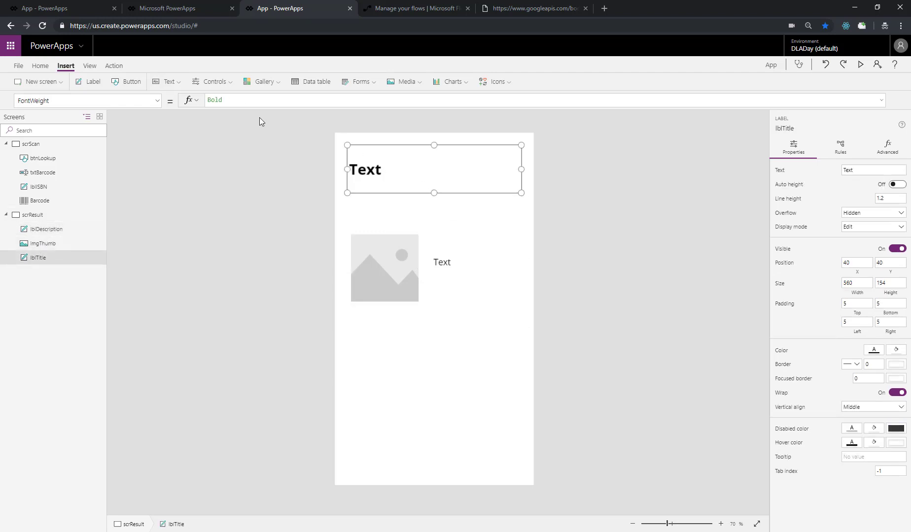
left_click(158, 101)
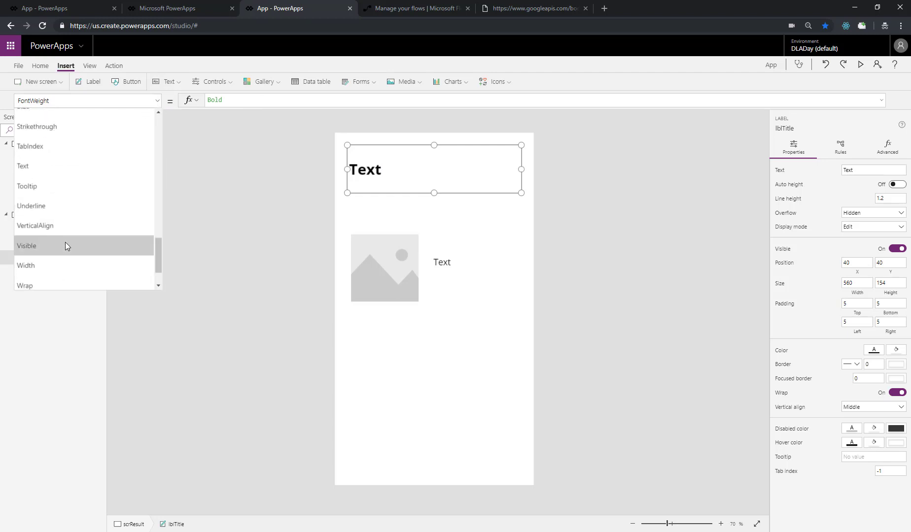
left_click(76, 171)
type("bookResult.title")
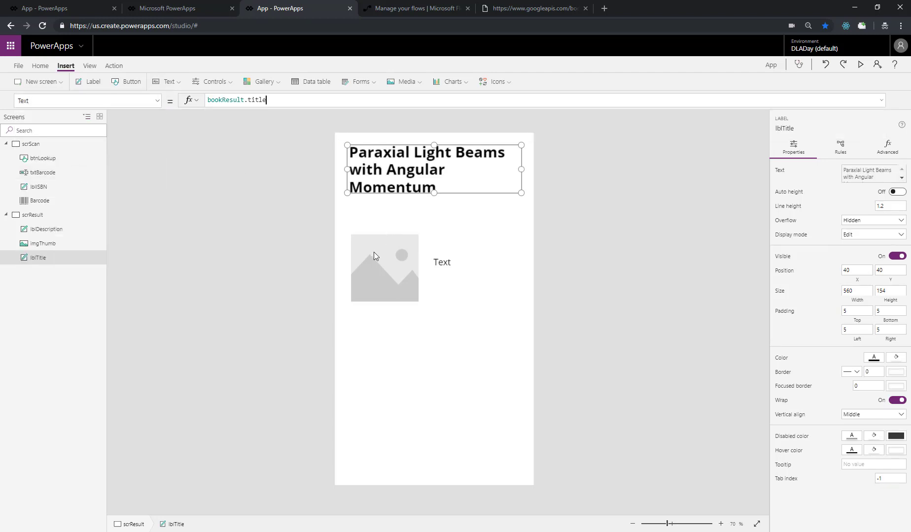
Step: Set the Image property of imgThumb to bookResult.imageLinks.thumbnail
left_click(374, 256)
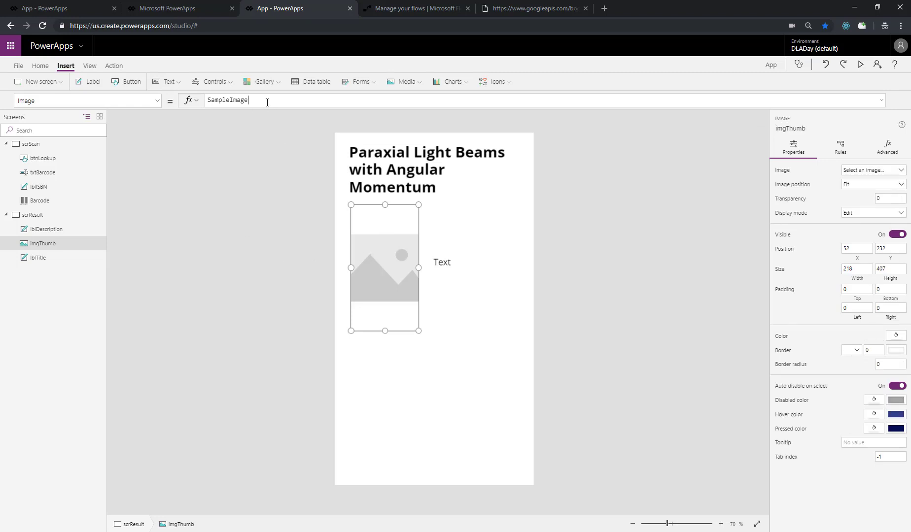
key("ctrl+a")
type("bookResult")
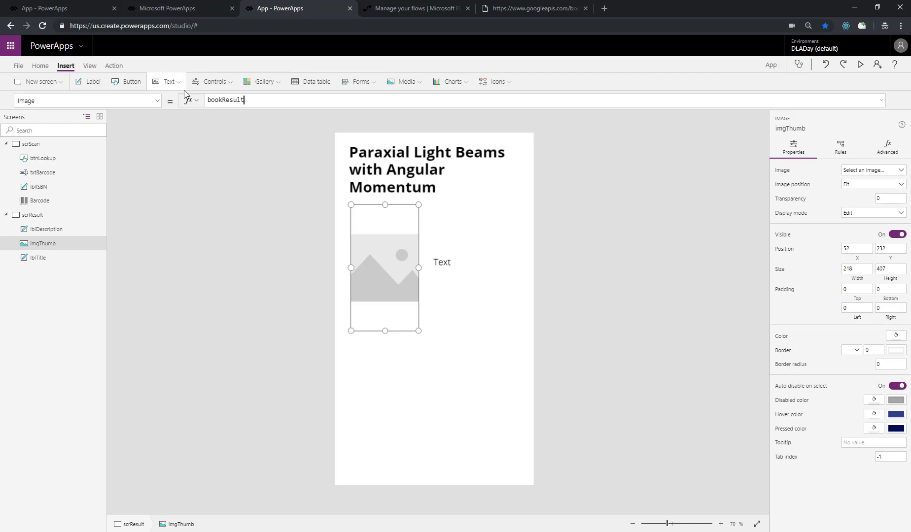
type(".imageLinks.")
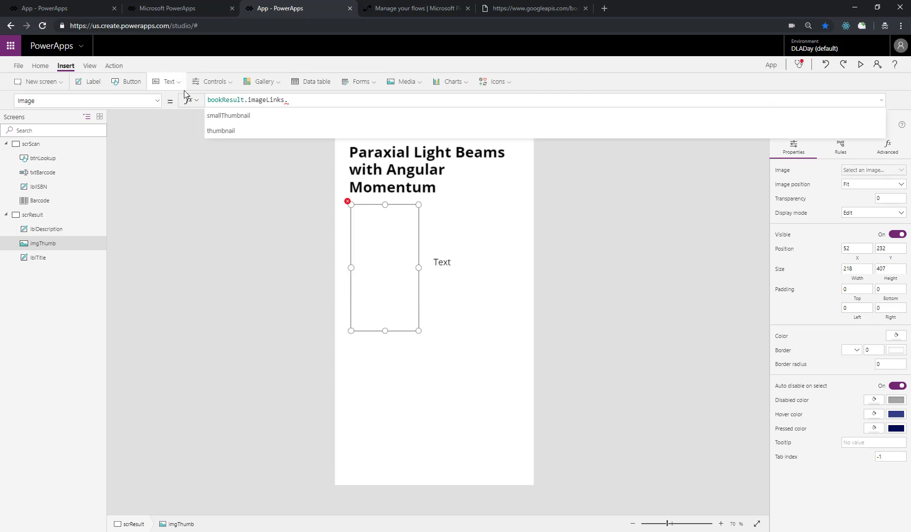
left_click(242, 131)
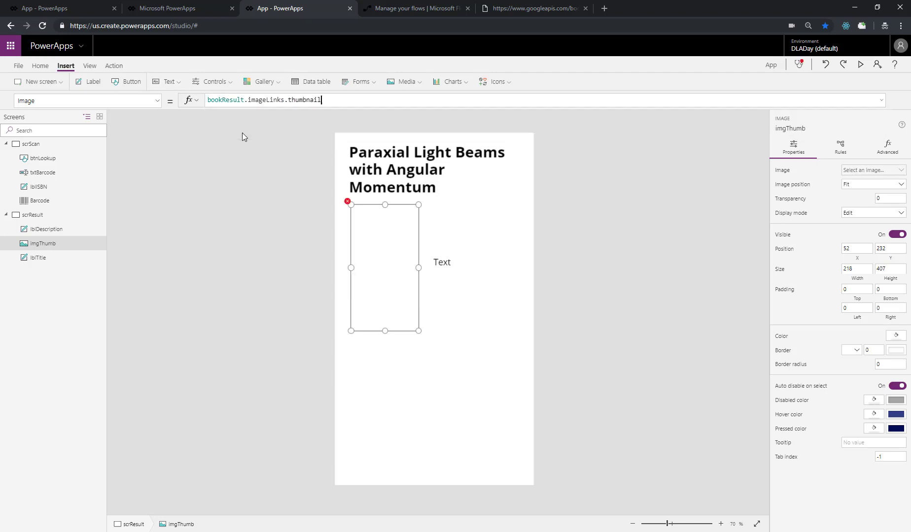
Step: Set the Text property of lblDescription to bookResult.description and its overflow to Scroll
left_click(445, 265)
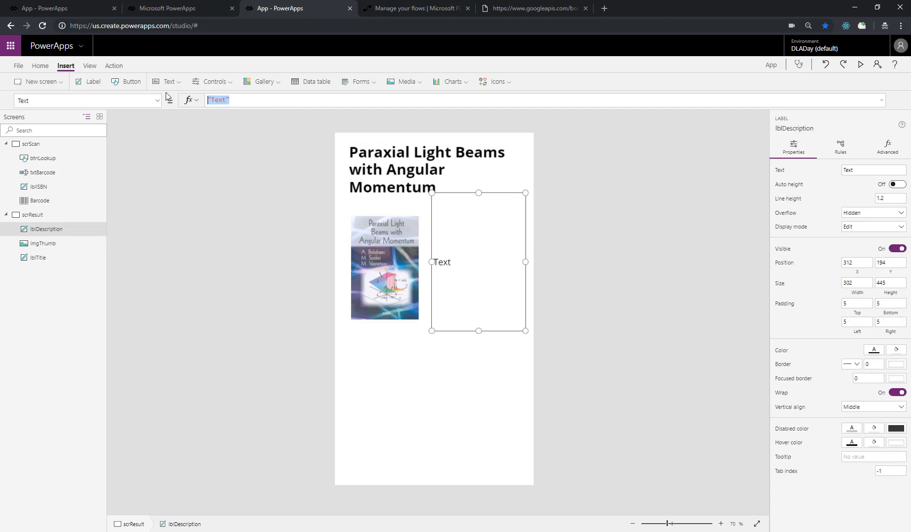
type("bookResult.description")
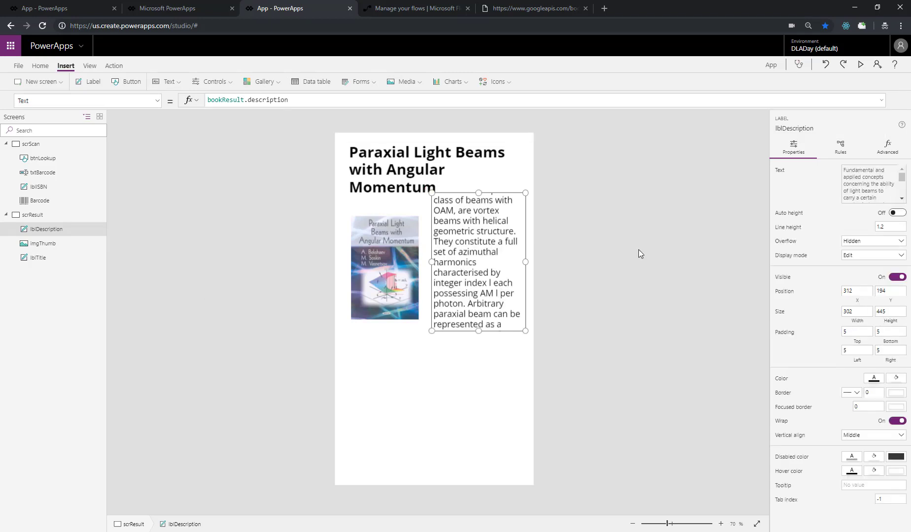
left_click(874, 241)
left_click(868, 266)
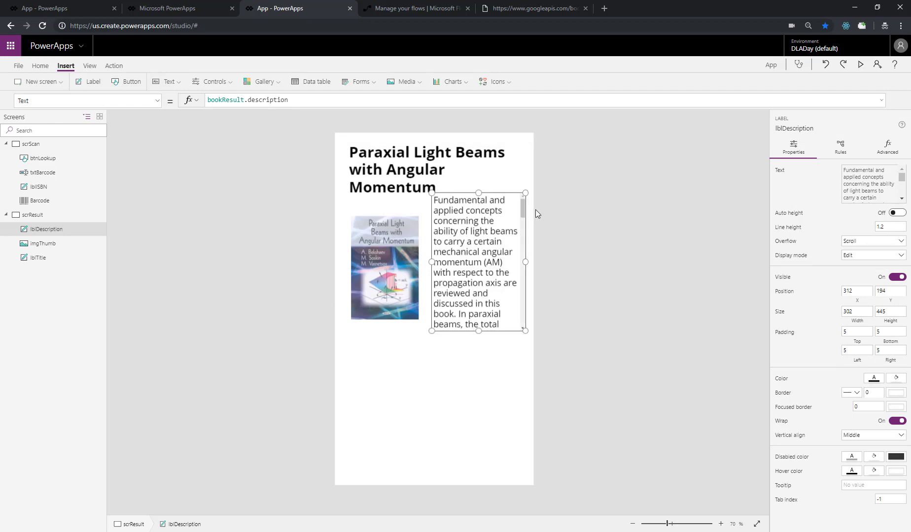
left_click(433, 348)
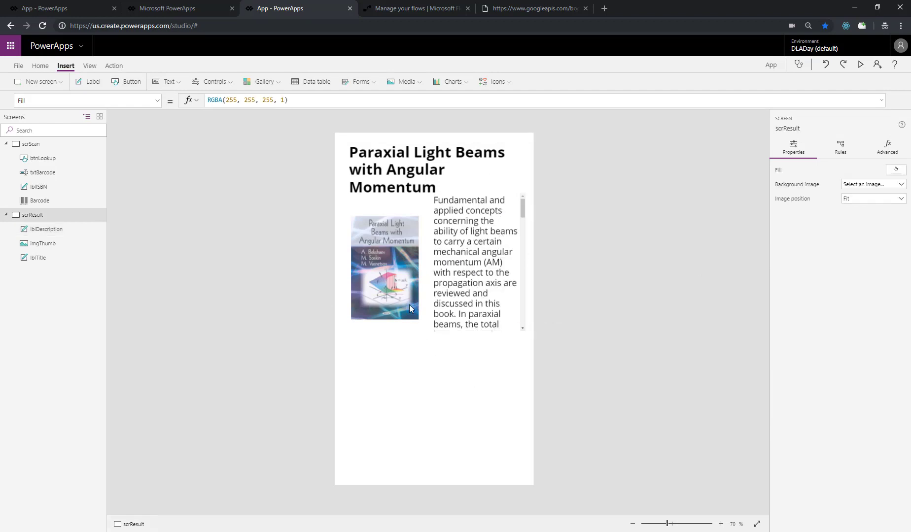
Step: Append Navigate(scrResult,ScreenTransition.Cover) to the OnSelect formula of the Lookup button on scrScan, after a semicolon
left_click(31, 144)
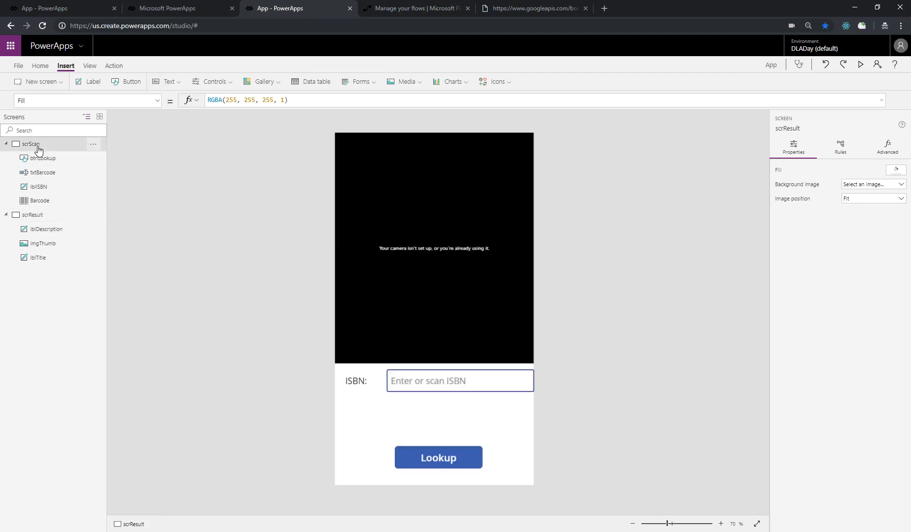
left_click(402, 452)
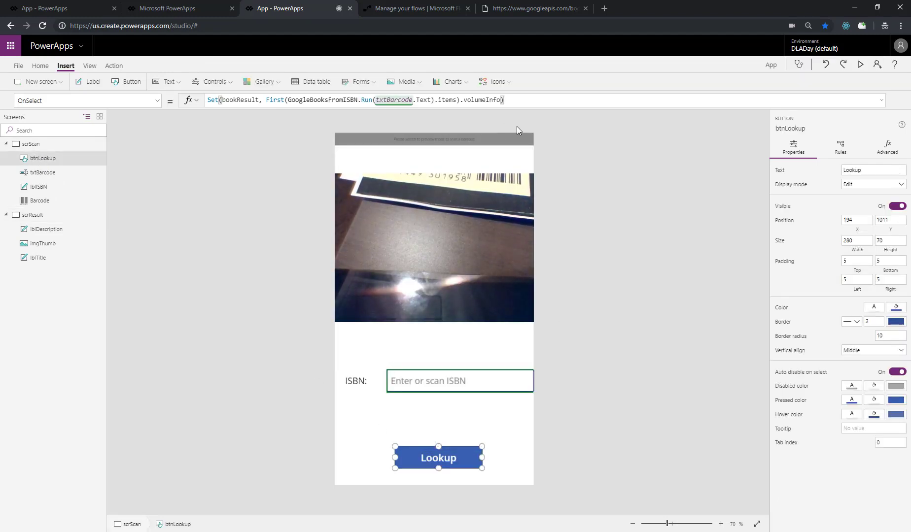
type("vigate(scre")
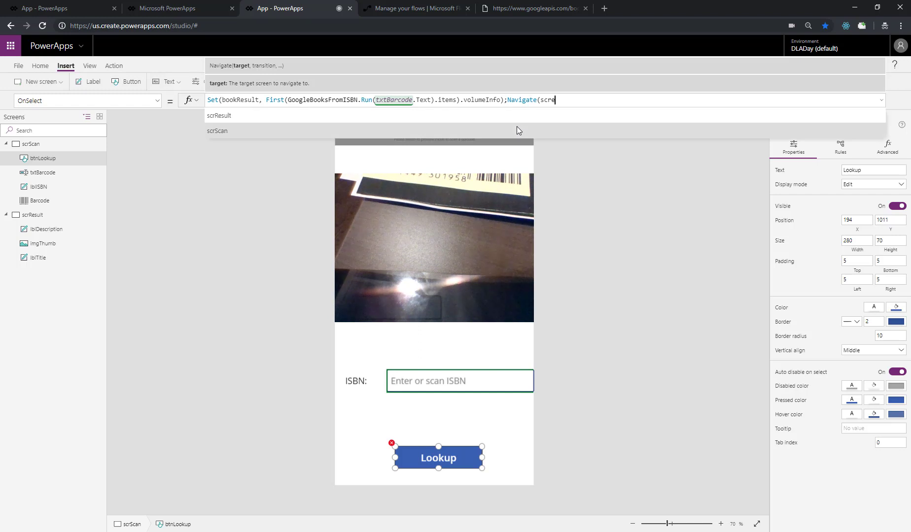
key("BackSpace")
type("re")
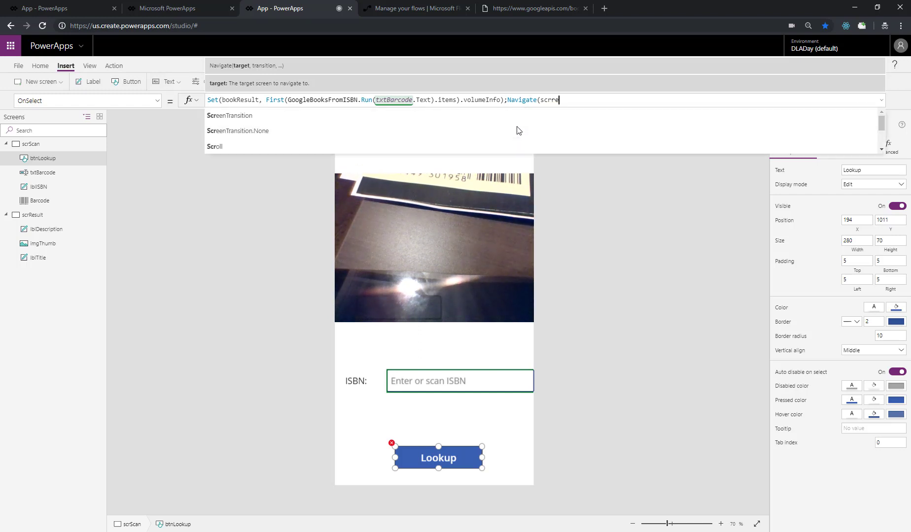
left_click(305, 134)
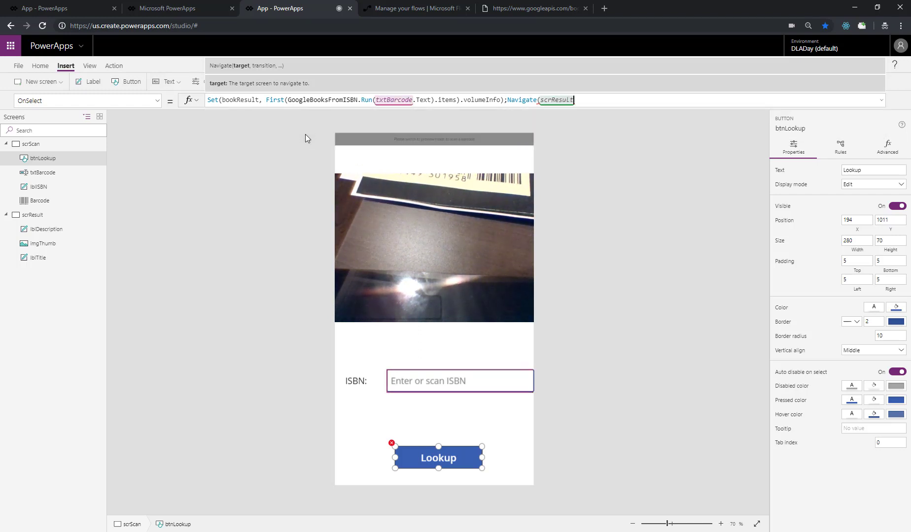
type(",")
left_click(305, 120)
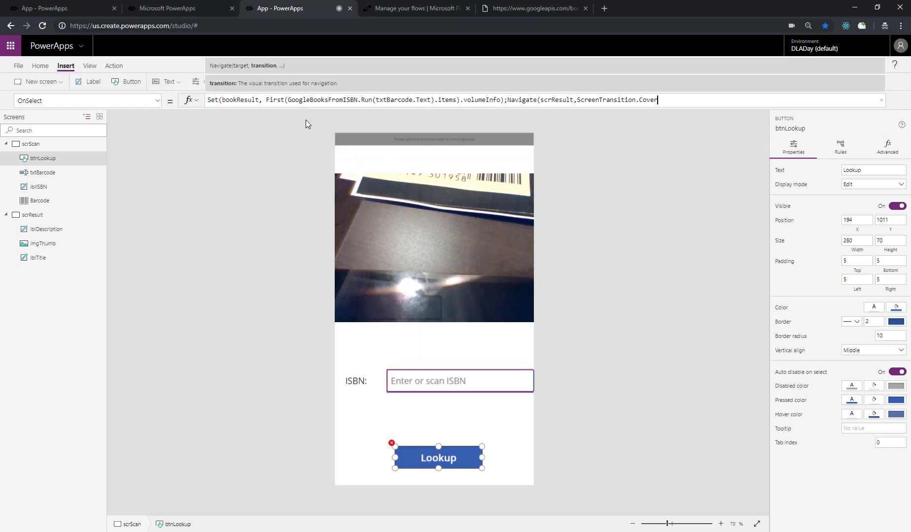
type(")")
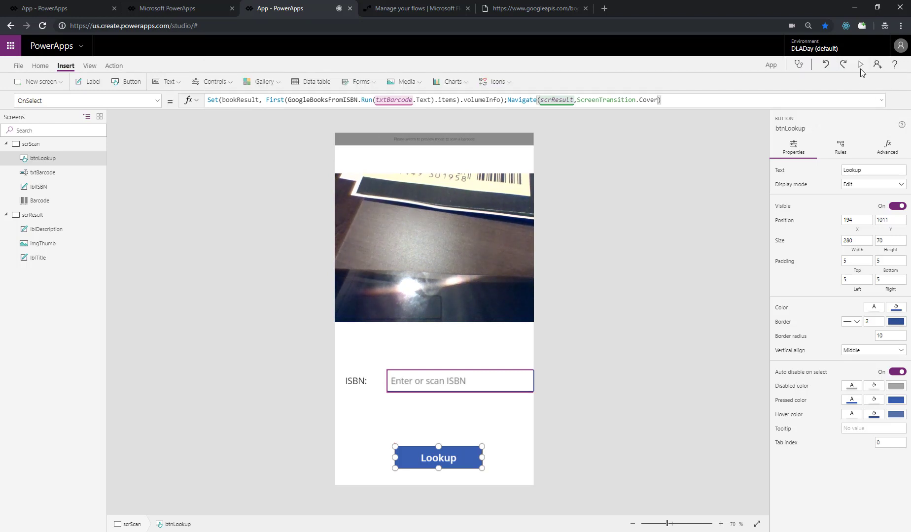
Step: Preview the app, look up a book from its scanned ISBN barcode, and close the preview
left_click(859, 67)
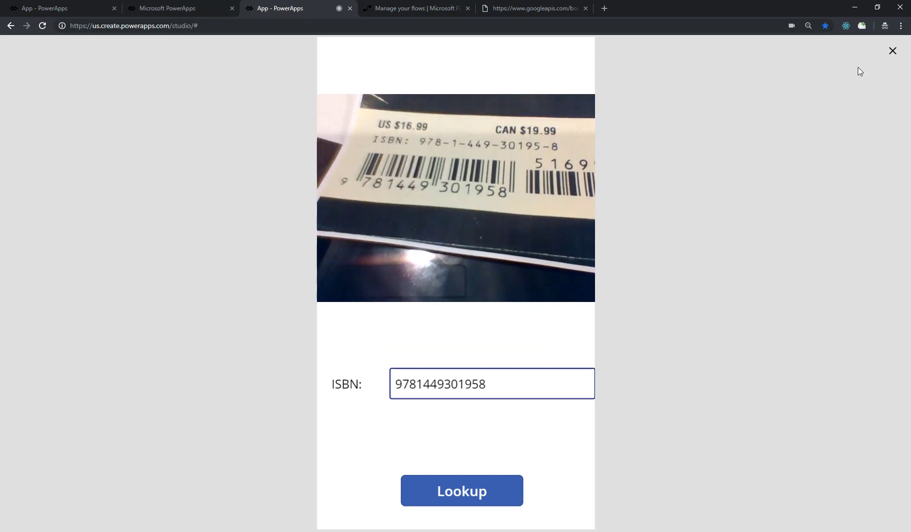
left_click(500, 485)
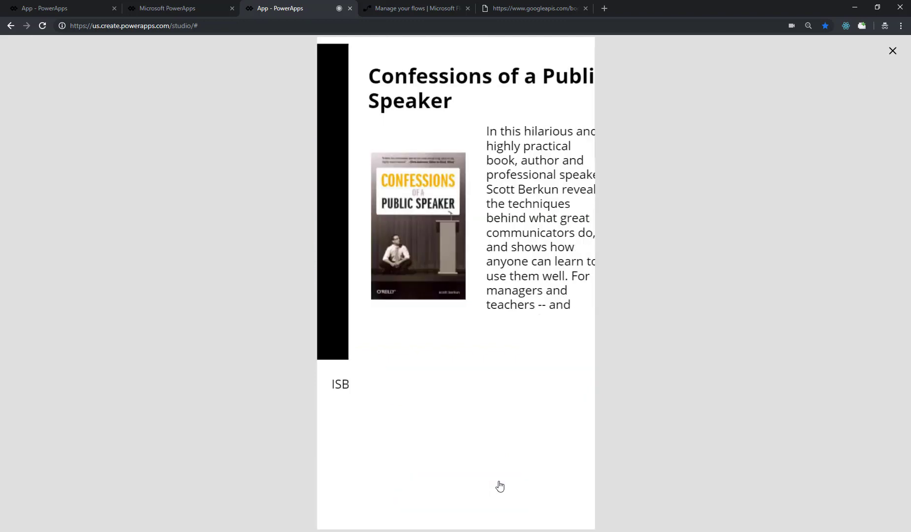
left_click(892, 52)
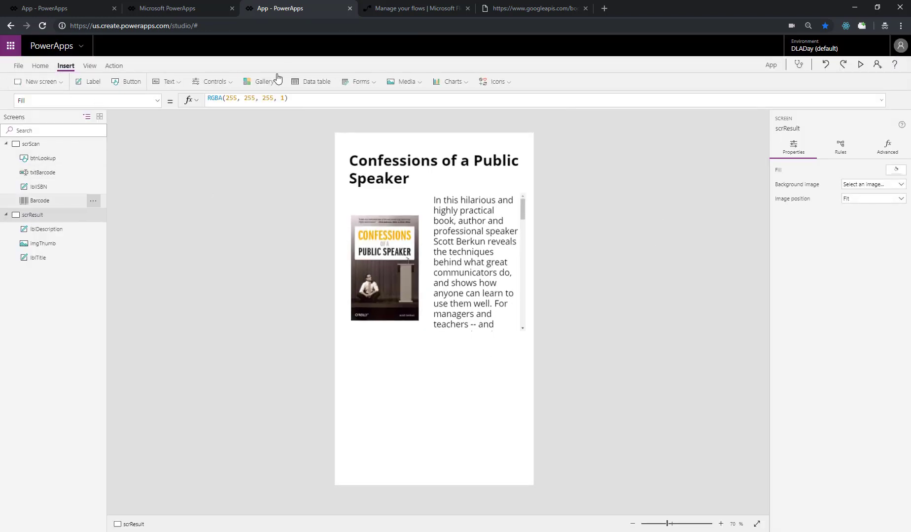
Step: Add a circled back-arrow icon to scrResult and place it below the book thumbnail
left_click(496, 81)
scroll(525, 217, "down", 3)
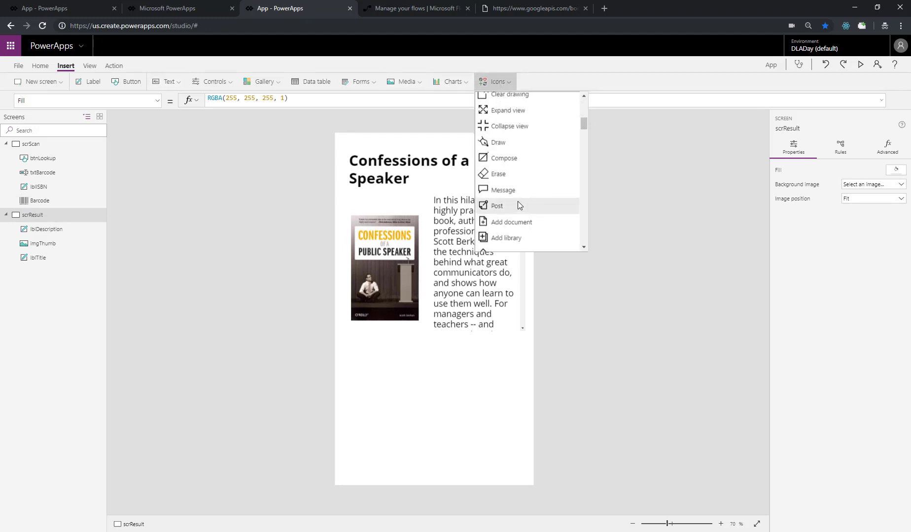
scroll(518, 203, "up", 5)
scroll(520, 205, "down", 6)
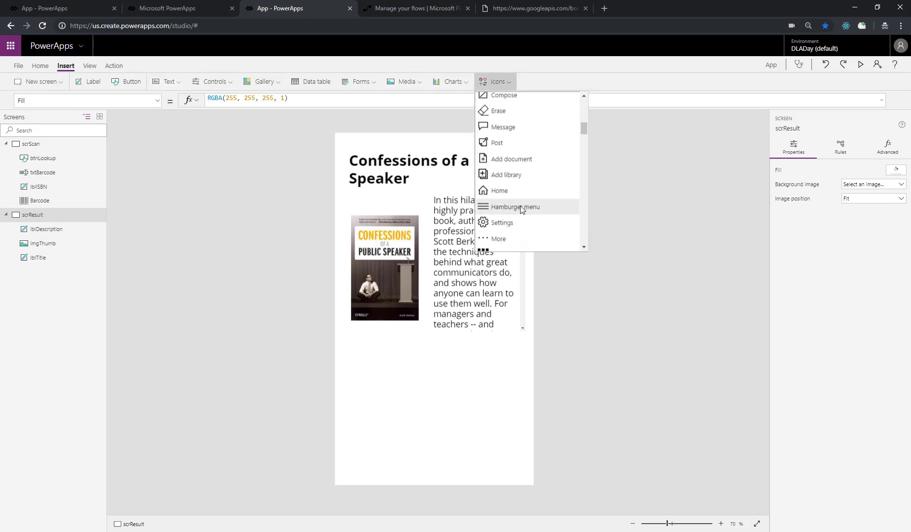
scroll(520, 206, "down", 3)
left_click(520, 202)
left_click_drag(346, 143, 375, 381)
Step: Add a label reading "Scan another book" beside the back-arrow icon
left_click(86, 81)
left_click_drag(411, 162, 404, 380)
left_click_drag(346, 381, 395, 385)
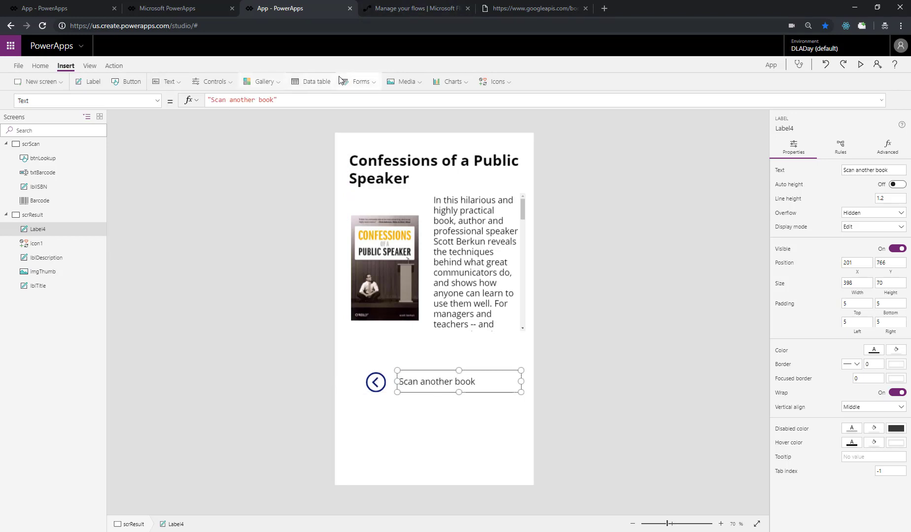
Step: Add an image control below the back-arrow icon and size it to about 72 by 72
left_click(405, 82)
left_click(396, 98)
left_click_drag(389, 186, 286, 390)
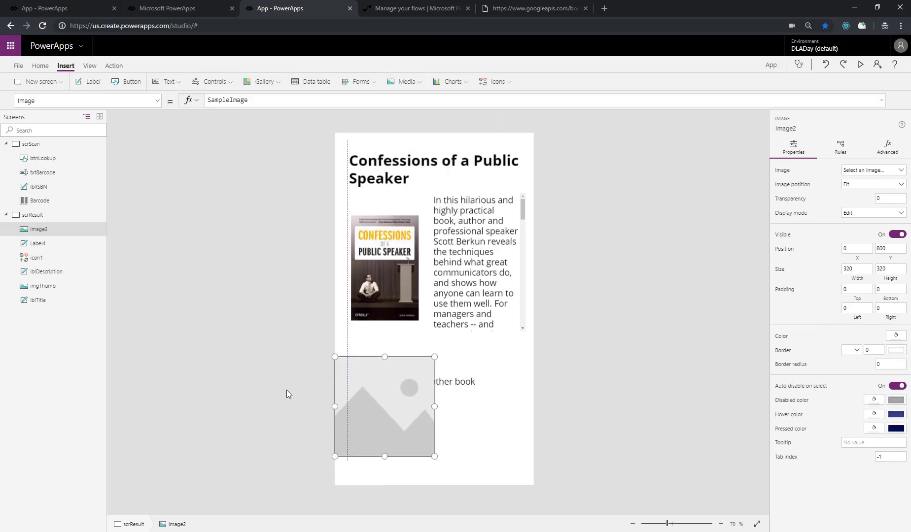
left_click_drag(433, 364, 386, 419)
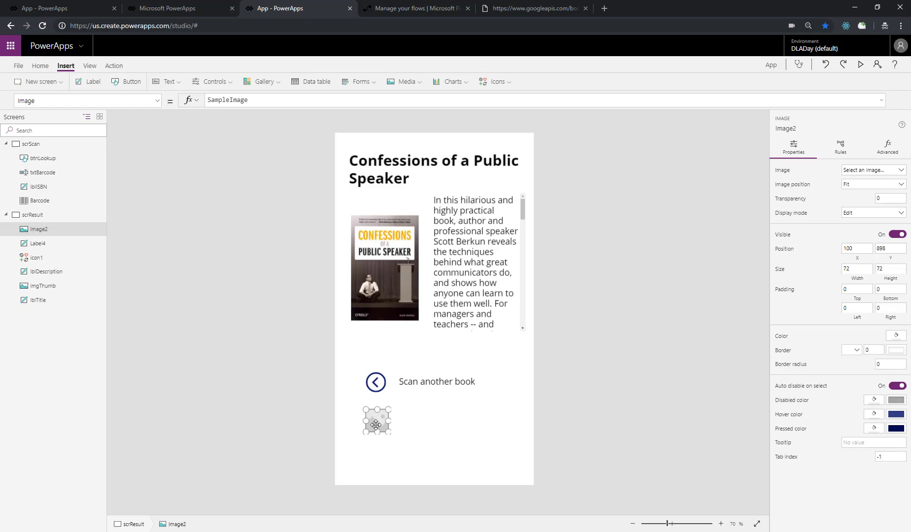
Step: Add a label reading "View on Amazon" beside the small placeholder image
left_click(165, 81)
left_click(170, 98)
left_click_drag(367, 162, 398, 422)
left_click(345, 424)
left_click(350, 422)
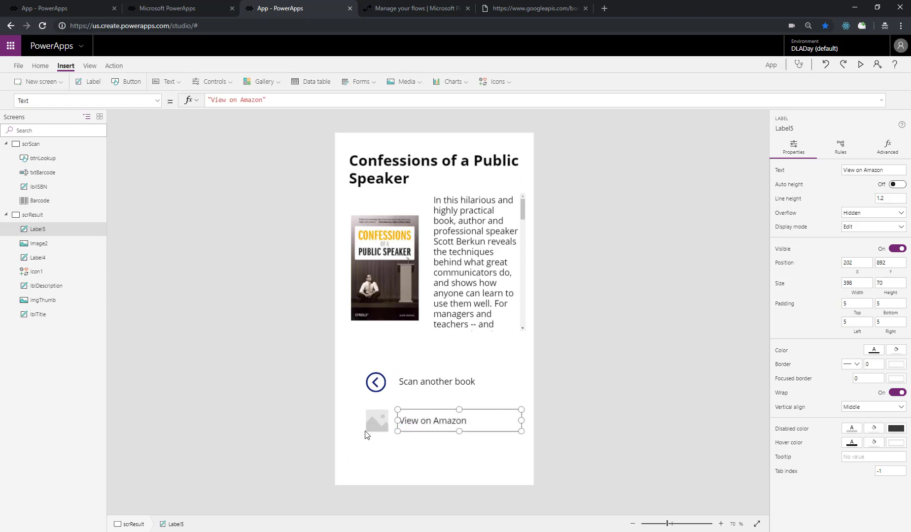
Step: Fill the placeholder image beside "View on Amazon" with the amazon-512 PNG file from the UPC Barcode folder
left_click(367, 428)
left_click(860, 184)
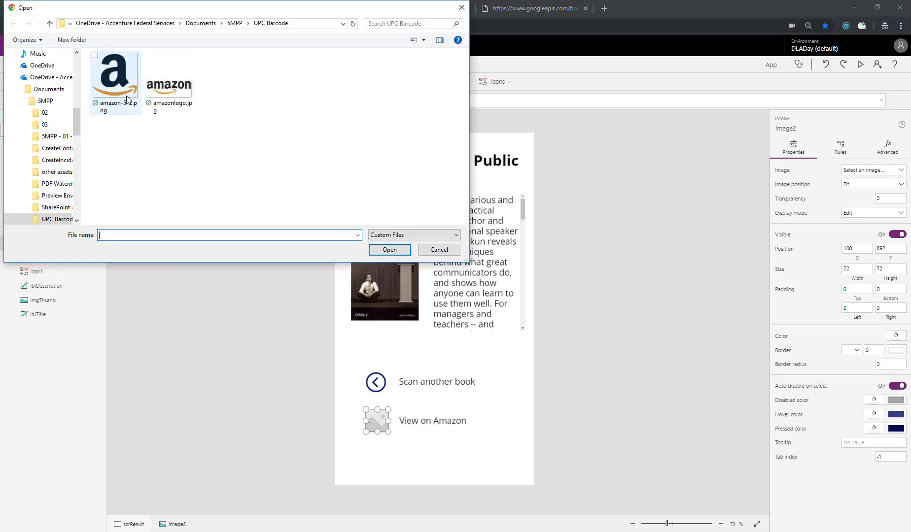
double_click(129, 92)
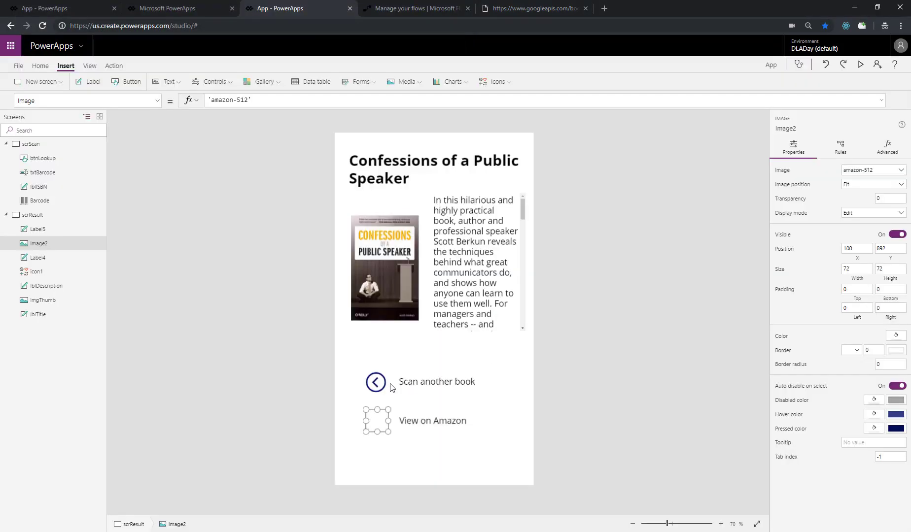
Step: Group the back-arrow icon with the "Scan another book" label, and the Amazon image with the "View on Amazon" label
left_click(376, 382)
left_click(440, 382, "shift")
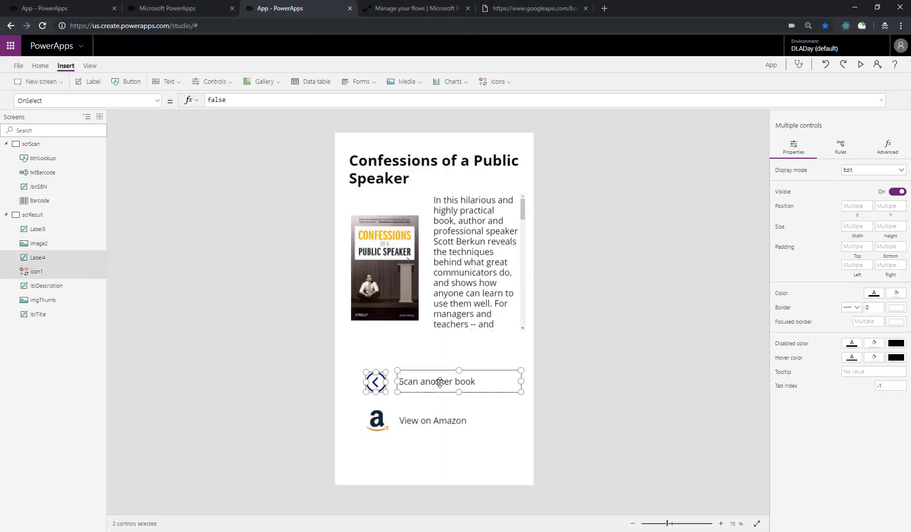
key("ctrl+g")
left_click(396, 421)
left_click(417, 422, "shift")
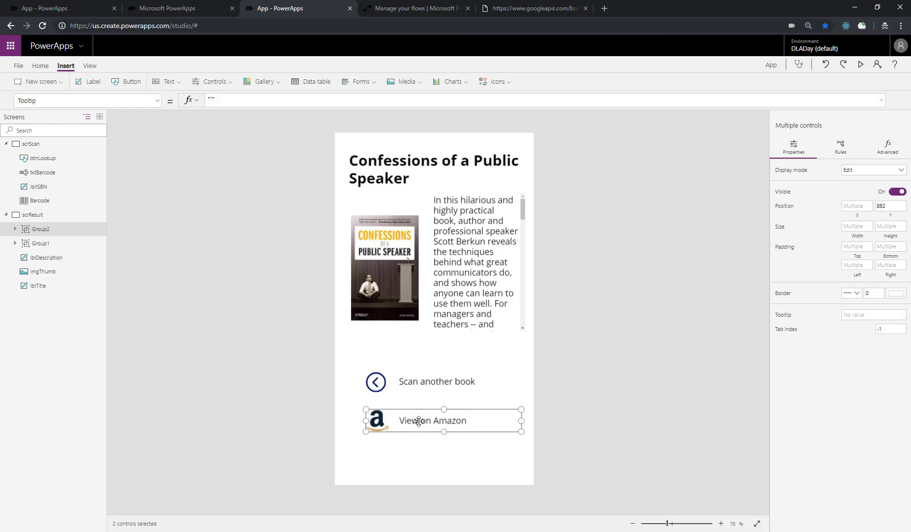
key("ctrl+g")
Step: Set the OnSelect property of the "Scan another book" group to Navigate(scrScan,ScreenTransition.Cover)
left_click(15, 244)
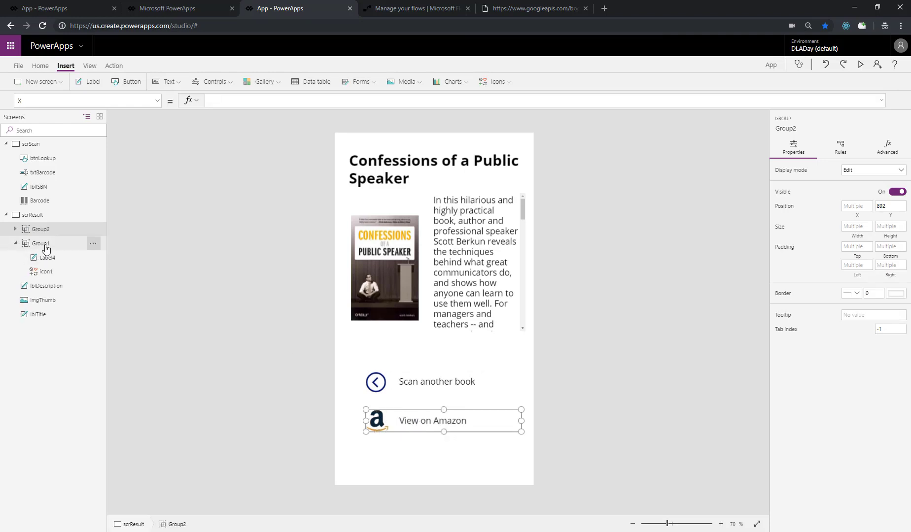
right_click(41, 246)
key("Escape")
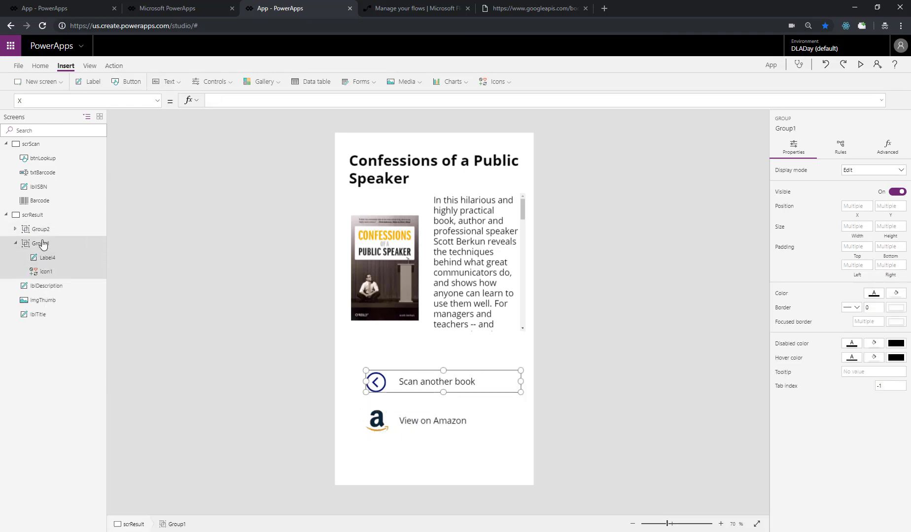
left_click(157, 101)
scroll(71, 221, "up", 3)
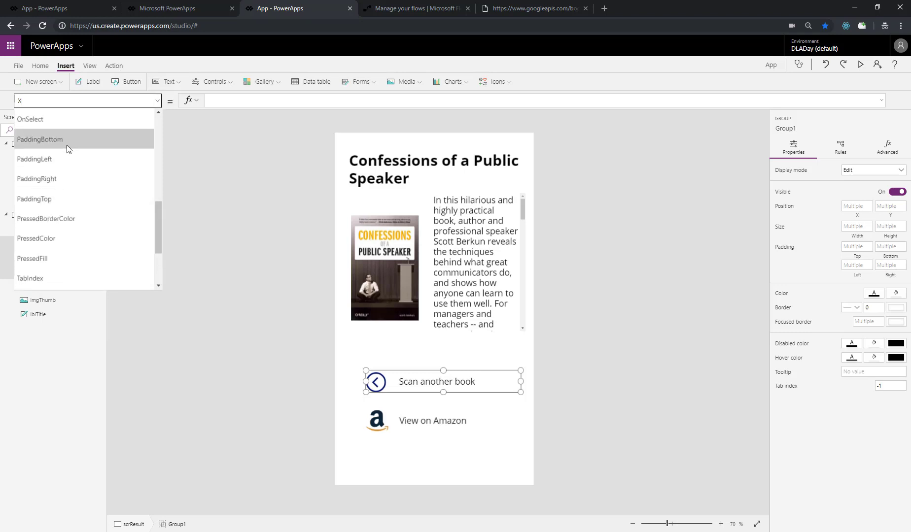
left_click(69, 170)
type("navi")
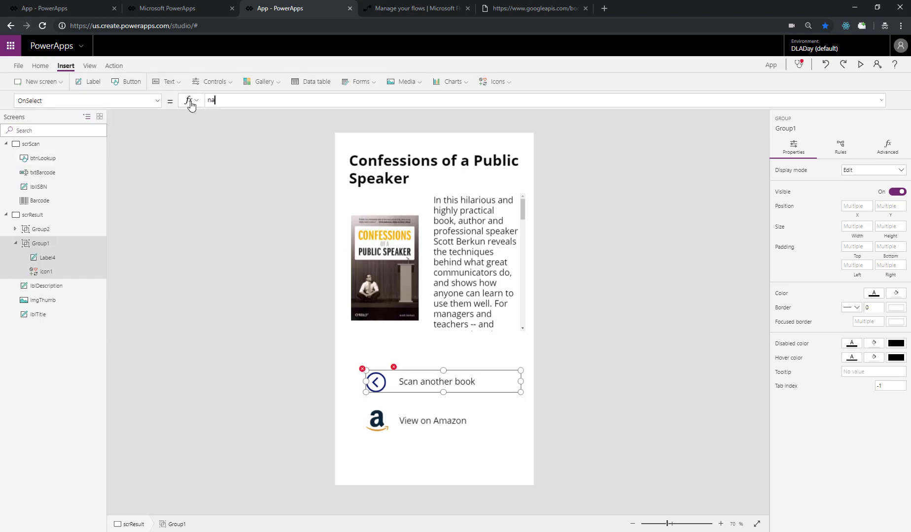
key("BackSpace")
key("BackSpace")
key("BackSpace")
key("BackSpace")
type("navigate")
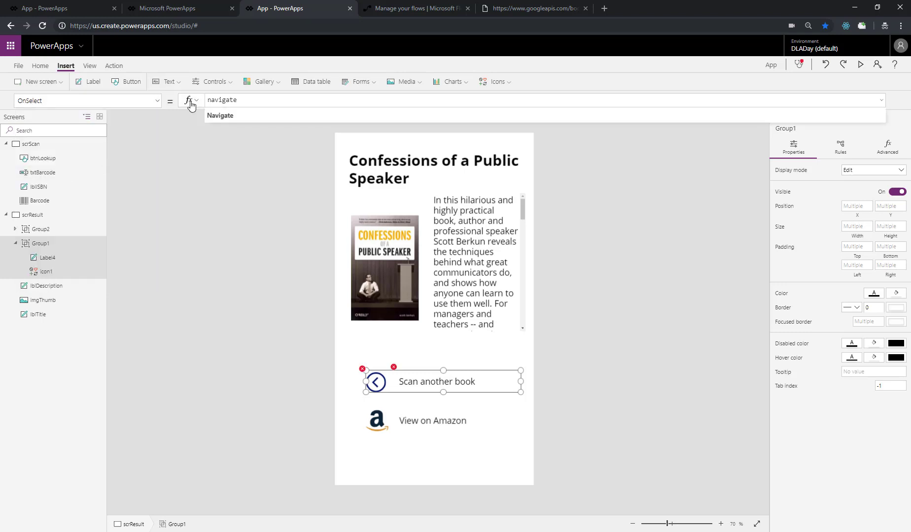
type("(scrsc")
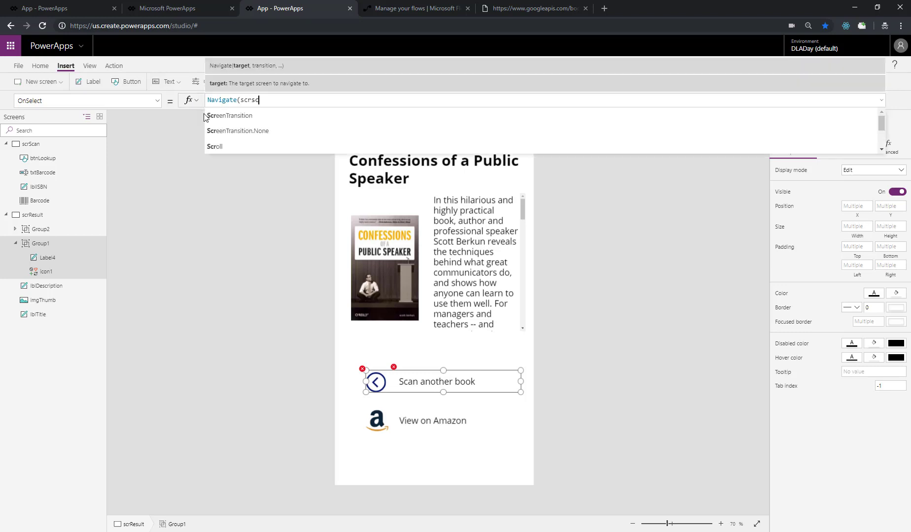
type("an,")
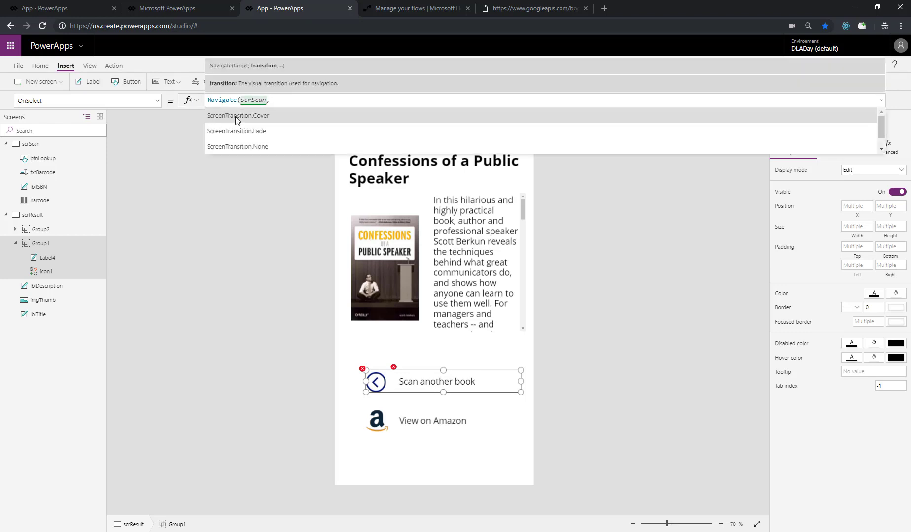
left_click(236, 116)
type(")")
left_click(414, 423)
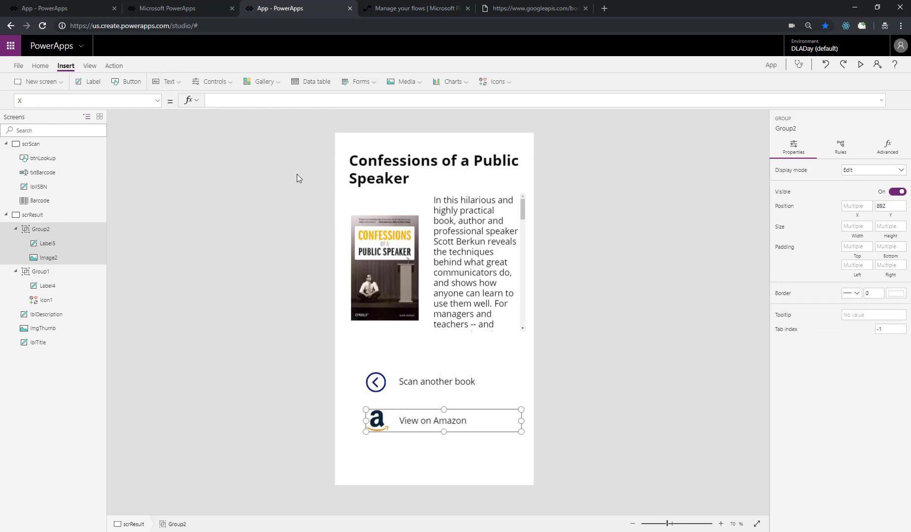
left_click(158, 101)
scroll(148, 167, "down", 3)
left_click(143, 175)
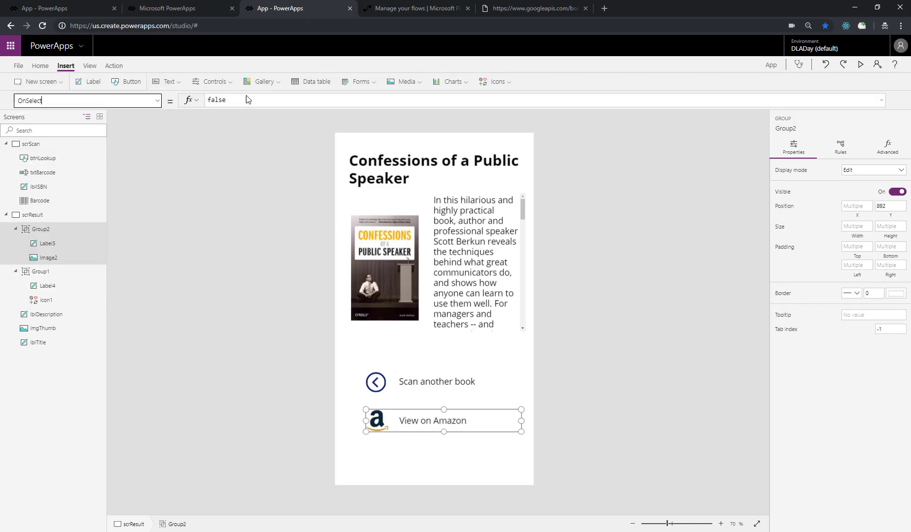
double_click(246, 101)
type("Launch(\"")
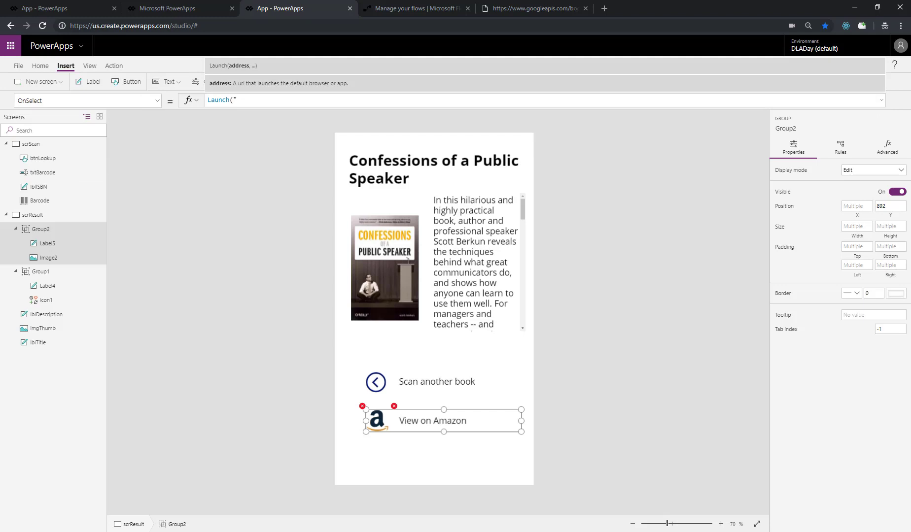
key("alt+Tab")
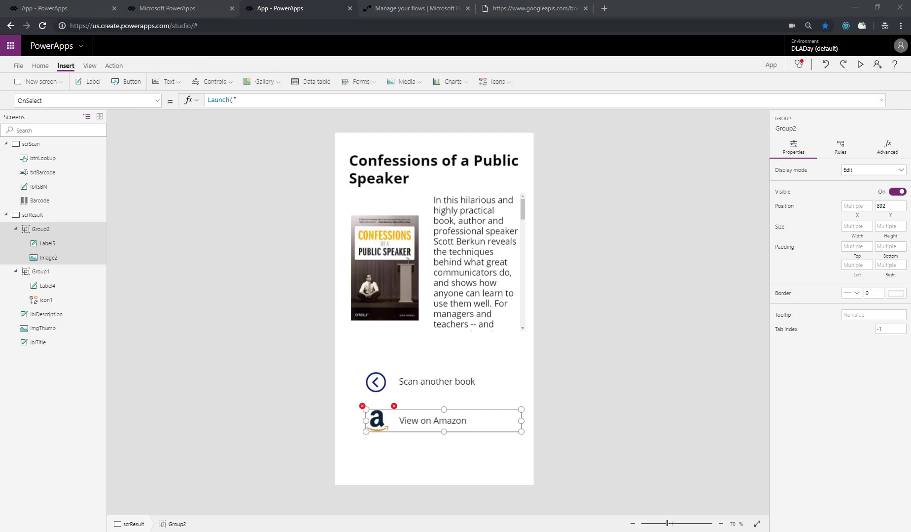
left_click(392, 97)
type("https://www.amazon.com/gp/search/ref=sr_adv_b/?field-isbn=")
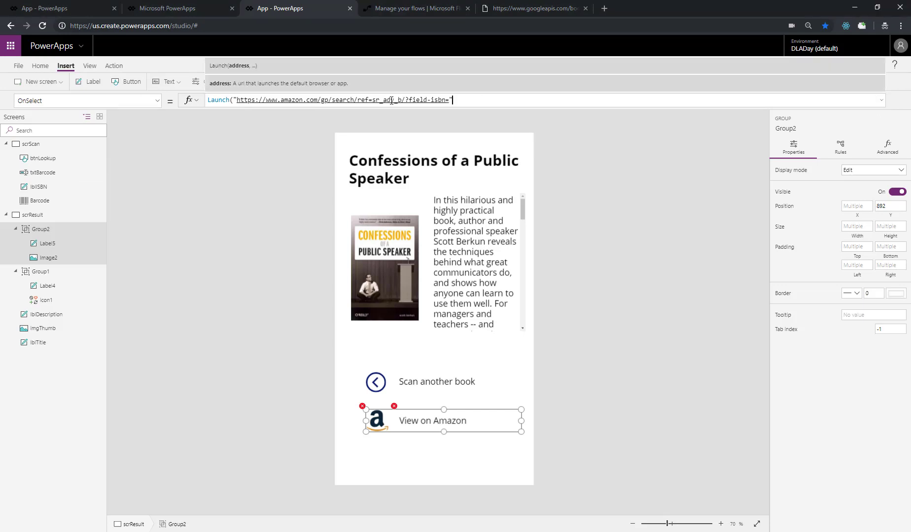
type("&txtBarcode.text")
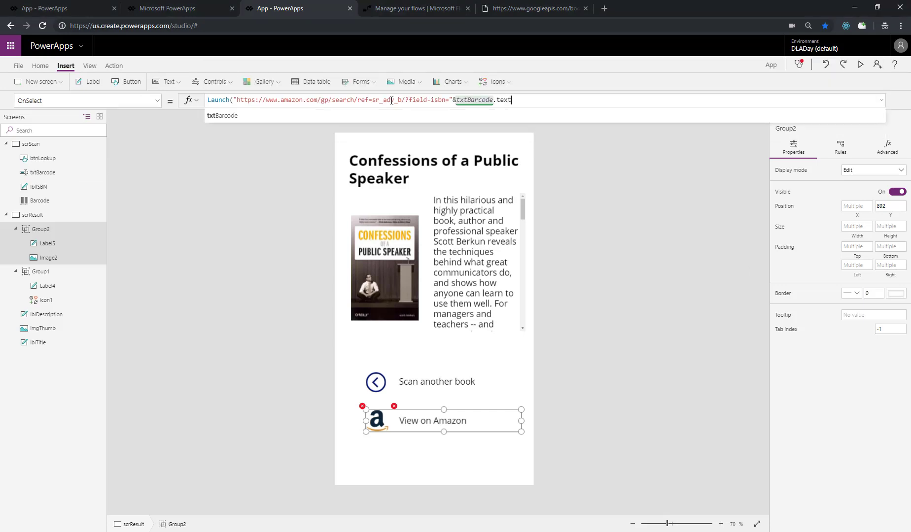
type(")")
Step: Preview the result screen, test the "View on Amazon" and "Scan another book" actions, and exit the preview
left_click(861, 65)
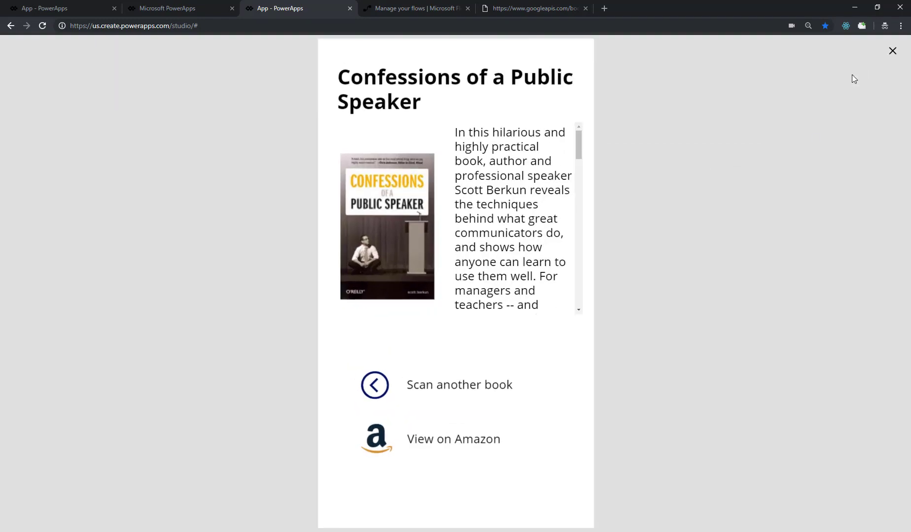
left_click(376, 442)
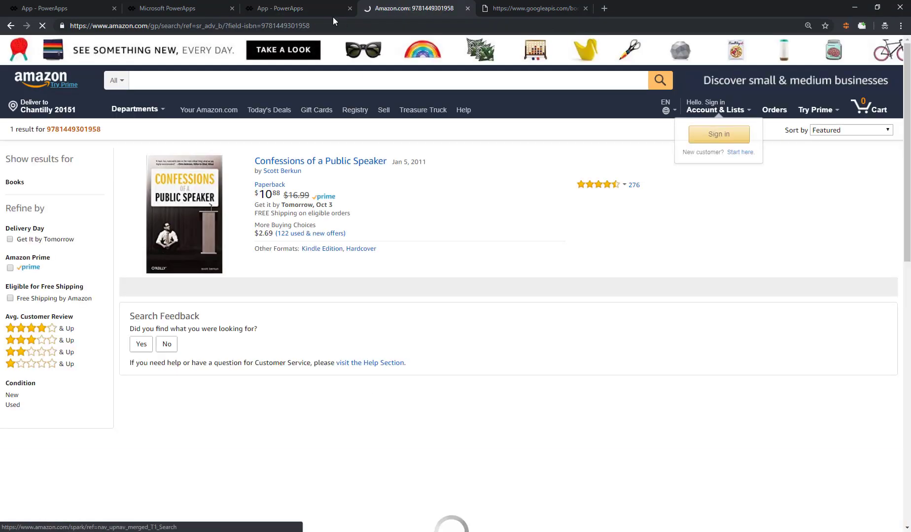
left_click(333, 17)
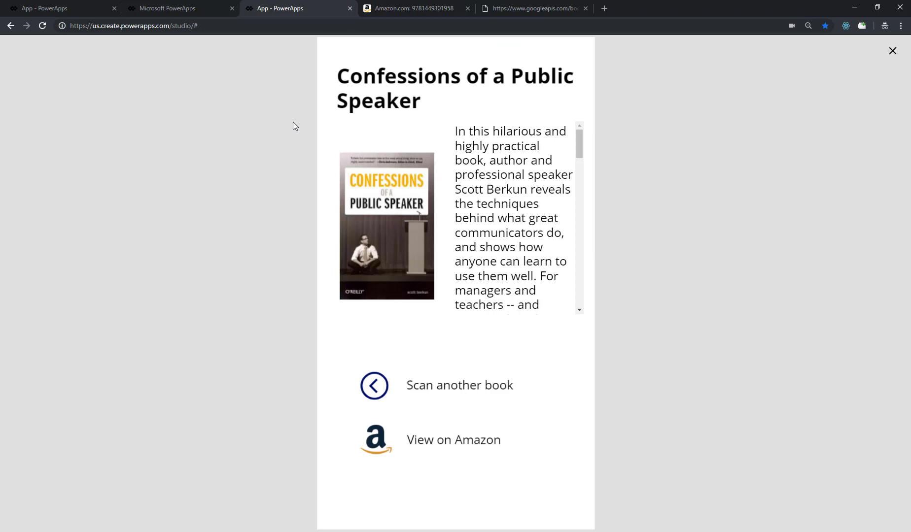
left_click(374, 386)
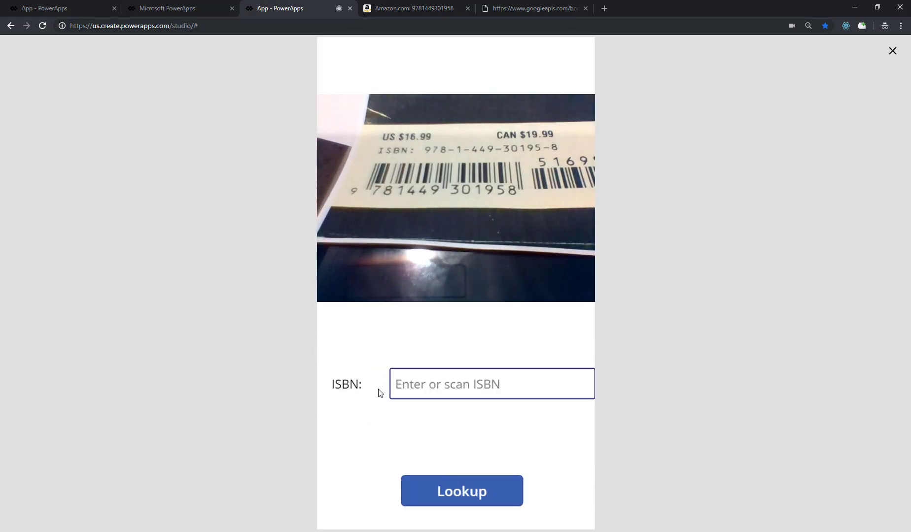
key("Escape")
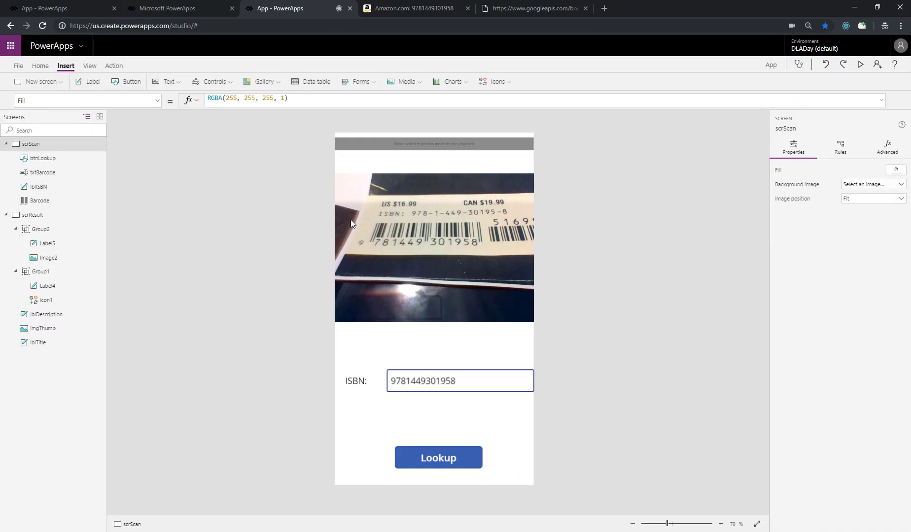
Step: Save the app to the cloud under the name "Librarian's Helper"
left_click(17, 65)
left_click(30, 252)
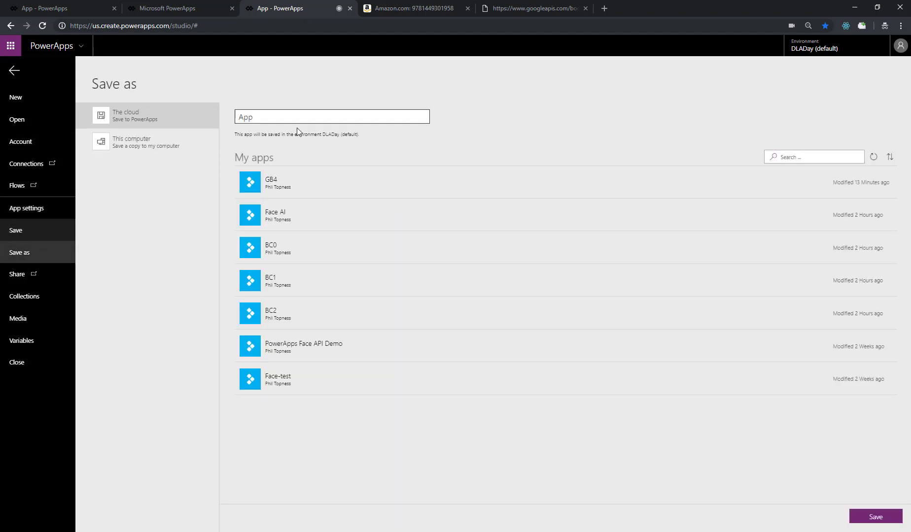
left_click(264, 117)
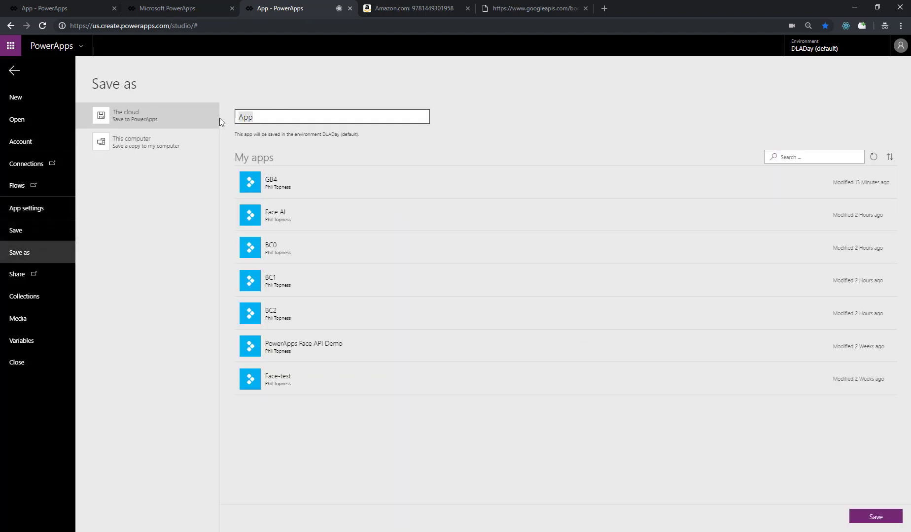
type("Librarian's Helper")
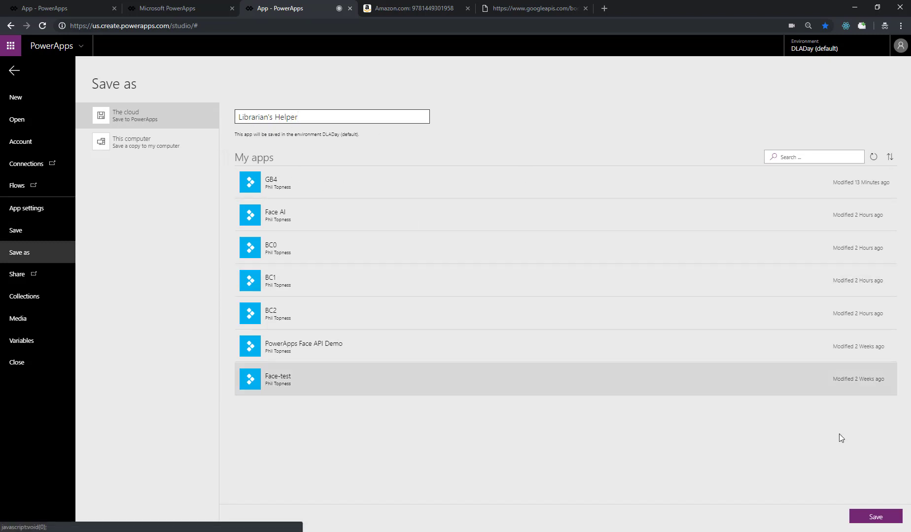
left_click(876, 517)
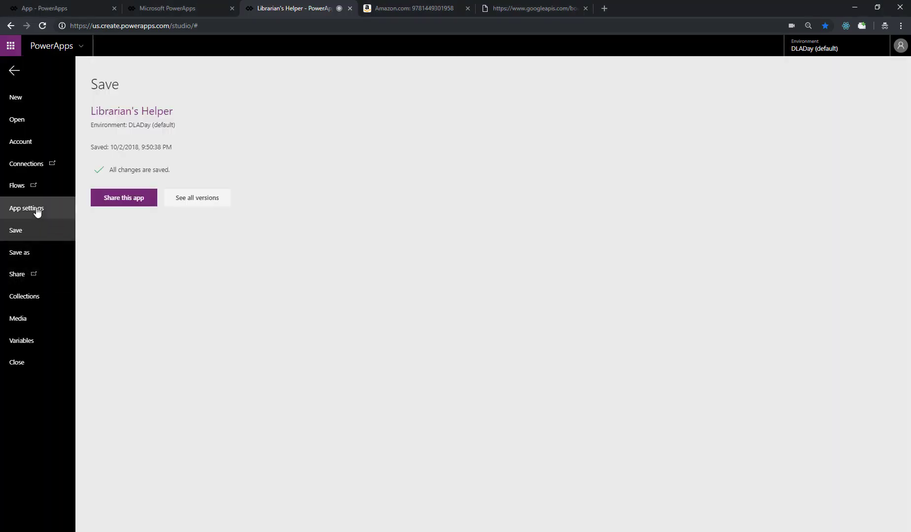
Step: Enable the experimental scan barcode function in the app's advanced settings and return to the editor
left_click(37, 209)
left_click(137, 167)
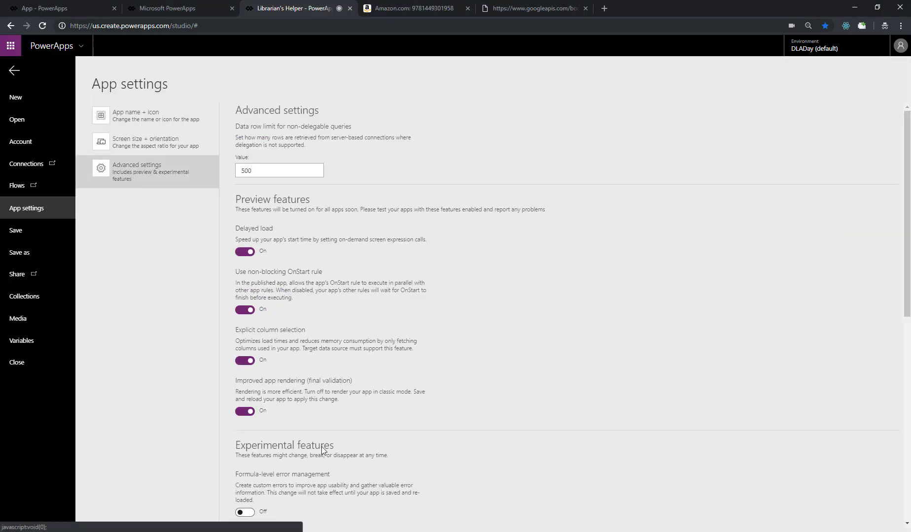
scroll(296, 394, "down", 6)
scroll(250, 413, "down", 2)
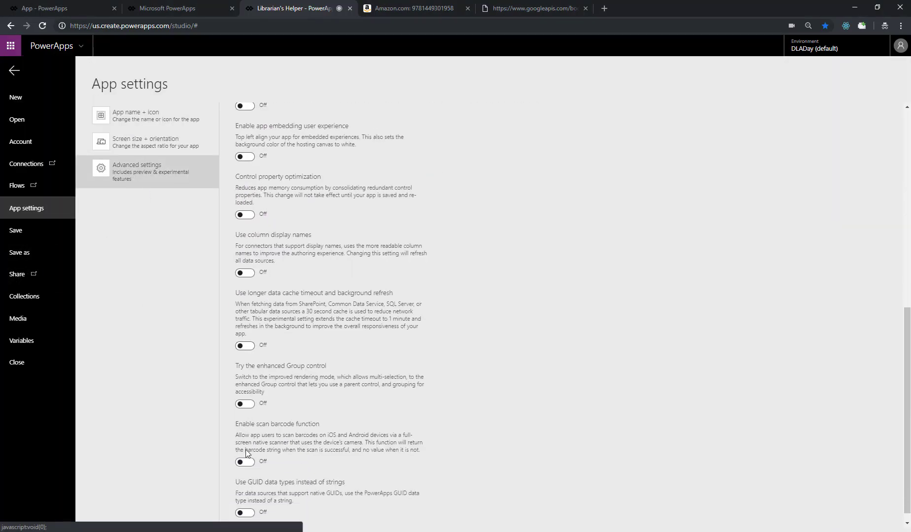
left_click(15, 73)
Step: Insert the four-arrow expand icon on scrScan and place it just above the far end of the ISBN text box
left_click(493, 81)
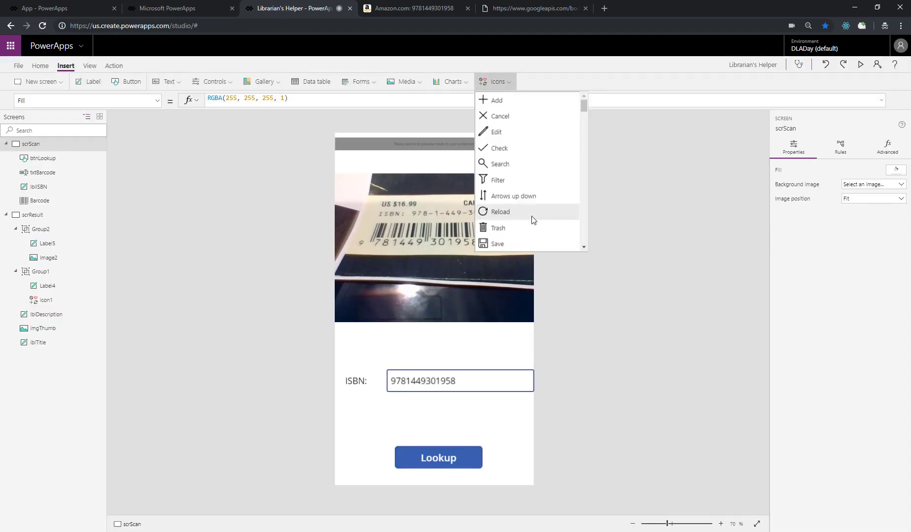
scroll(506, 175, "down", 4)
left_click(502, 108)
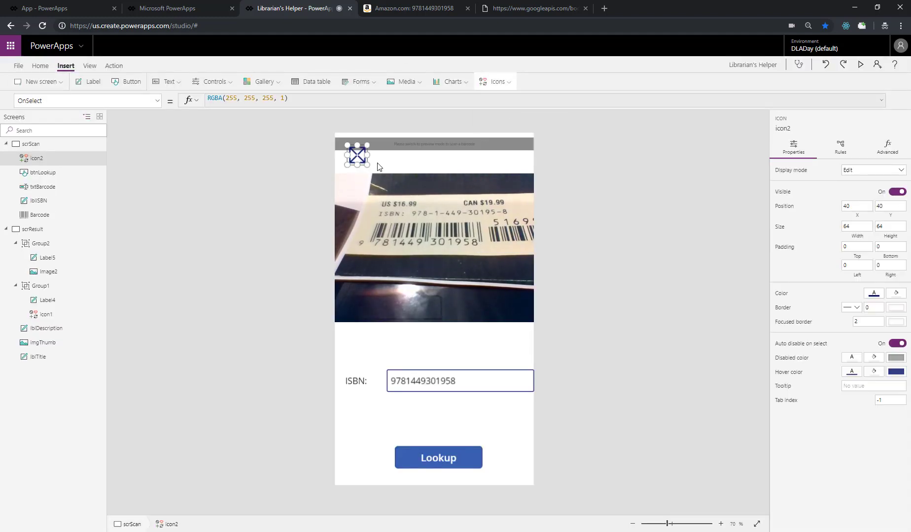
left_click_drag(356, 153, 511, 357)
Step: Move the ISBN label and text box down toward the Lookup button, and reposition the expand icon in the gap above them
left_click(428, 379)
left_click(351, 380, "ctrl")
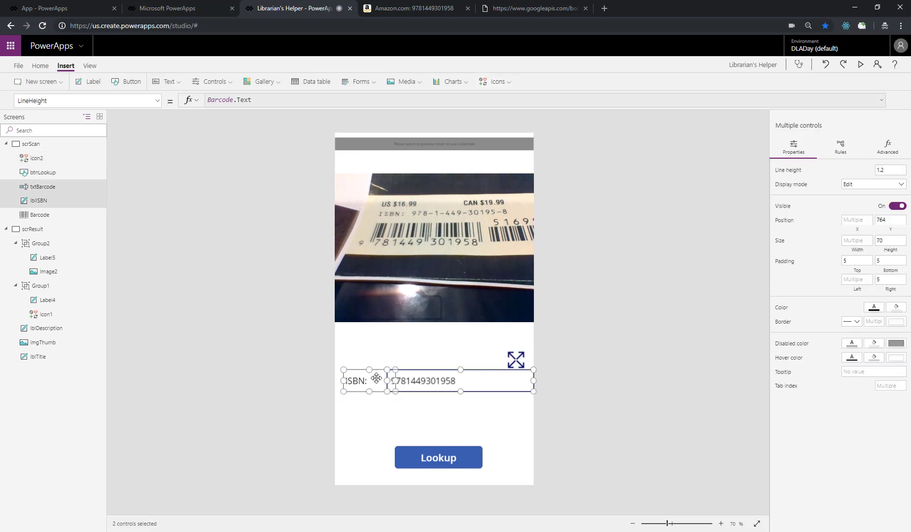
left_click_drag(451, 379, 446, 413)
left_click_drag(513, 361, 507, 381)
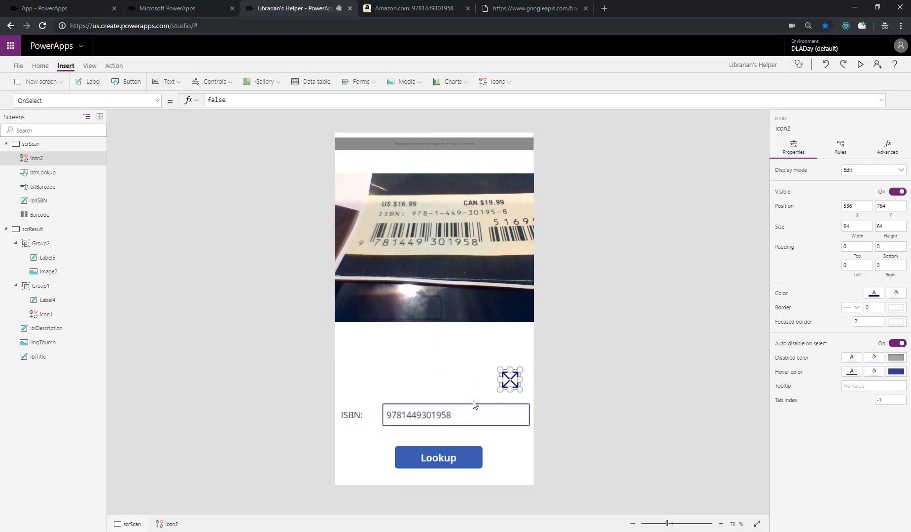
Step: Copy the Lookup button's OnSelect formula and use it to replace the expand icon's OnSelect value
left_click(448, 461)
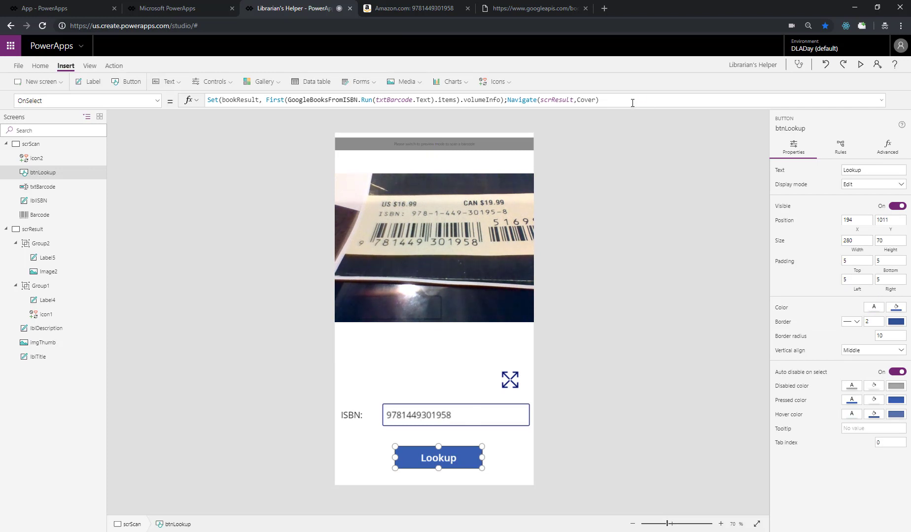
left_click_drag(649, 101, 196, 78)
key("ctrl+c")
left_click(509, 380)
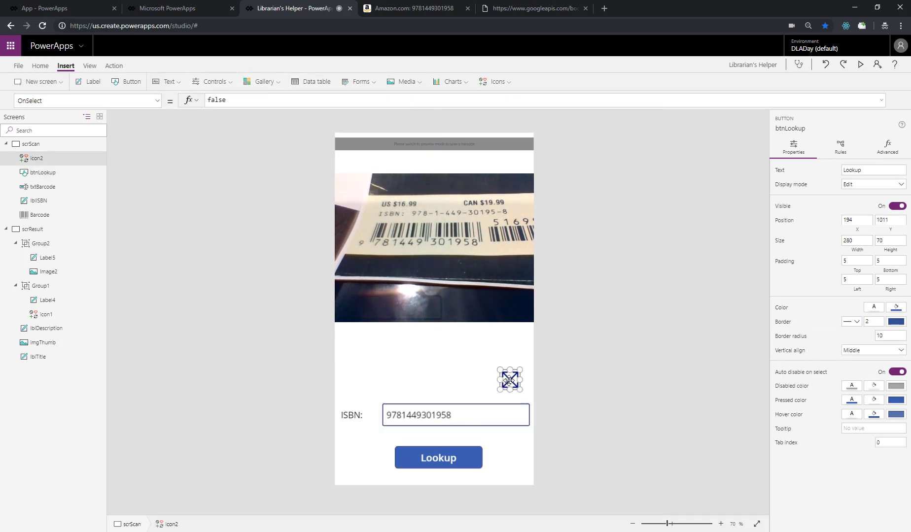
key("BackSpace")
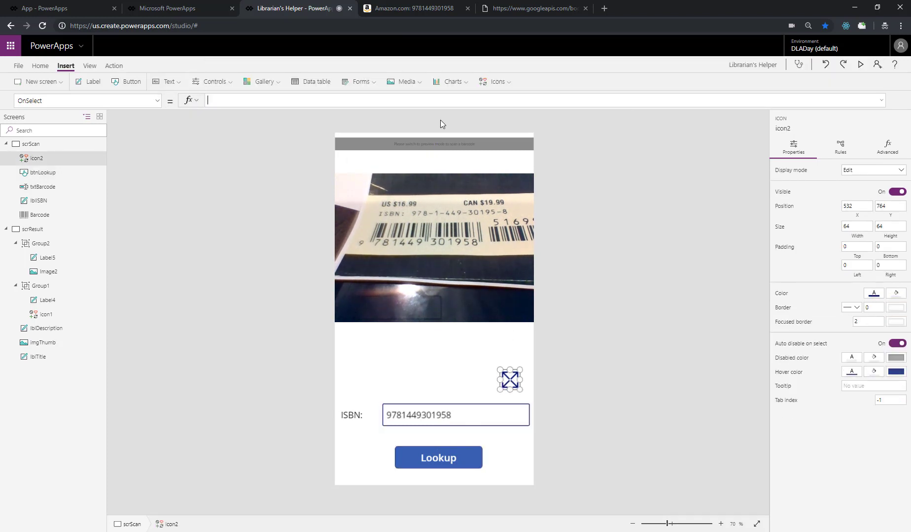
key("ctrl+v")
Step: Replace txtBarcode.Text with ScanBarcode() in the expand icon's OnSelect formula
left_click(382, 100)
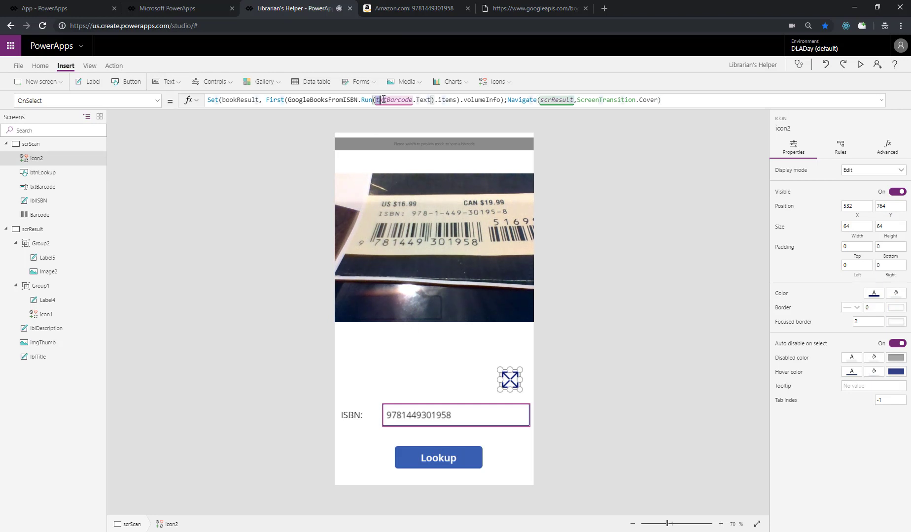
left_click_drag(421, 100, 433, 100)
type("scanbar")
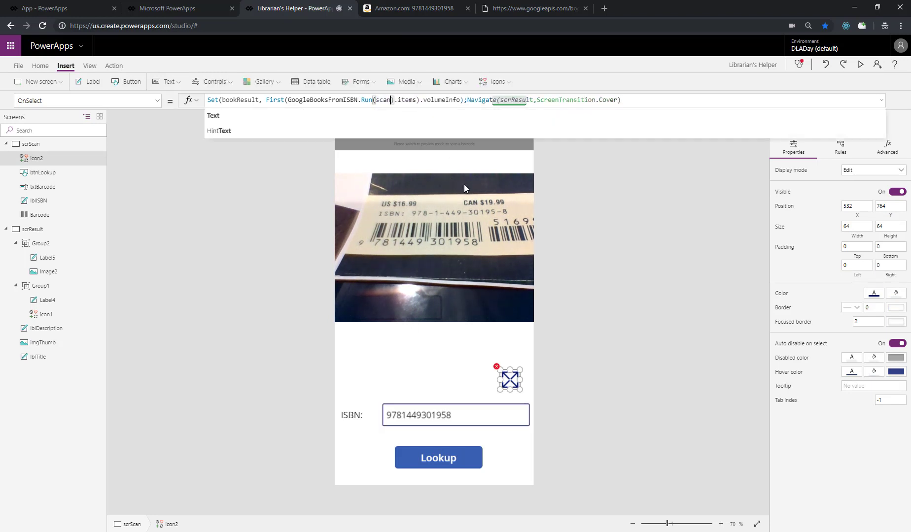
key("Tab")
type(")")
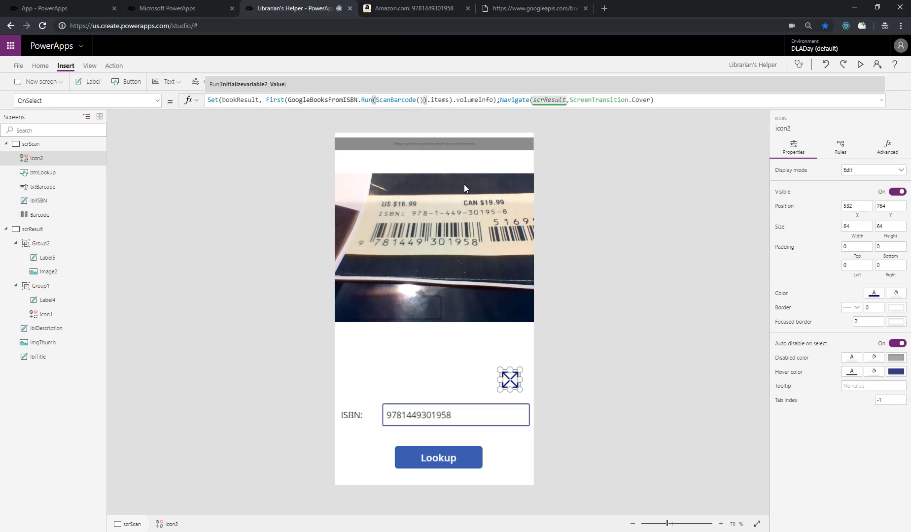
left_click(715, 146)
Step: Save and publish this version of Librarian's Helper, and switch to the mirrored phone in AirServer
left_click(18, 67)
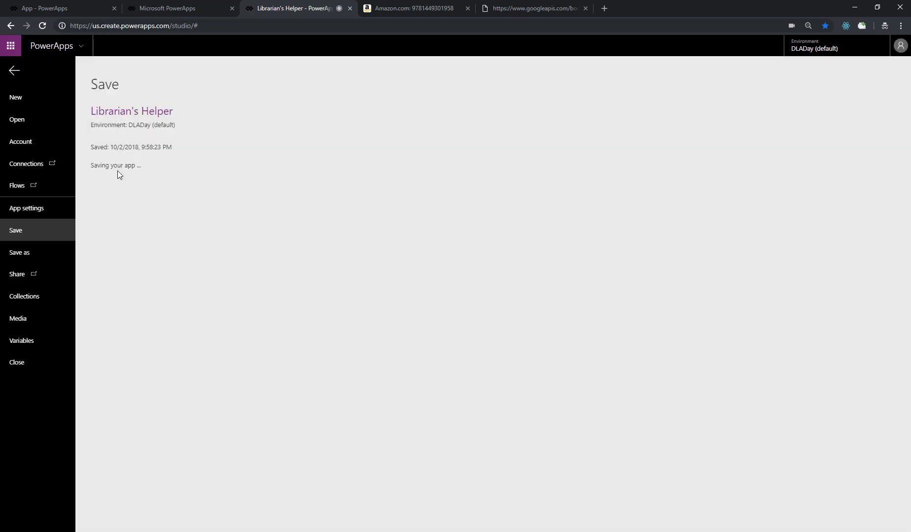
left_click(119, 200)
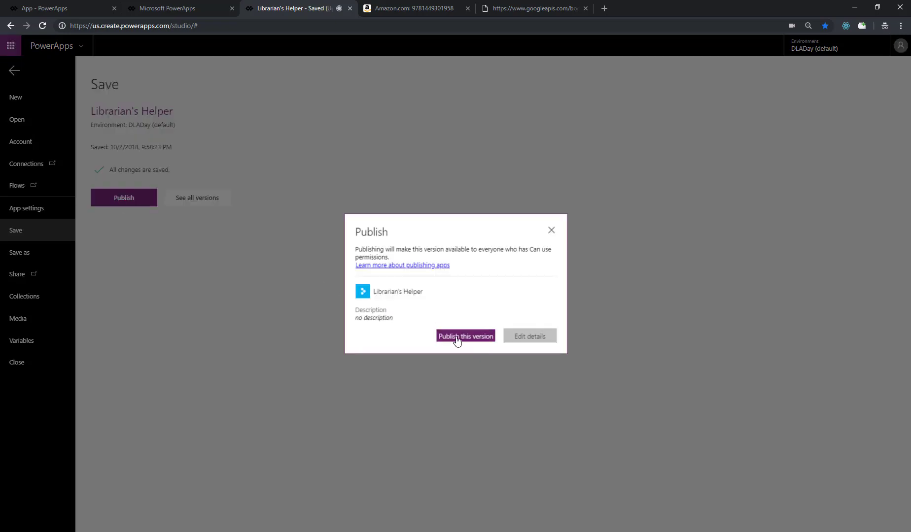
left_click(456, 338)
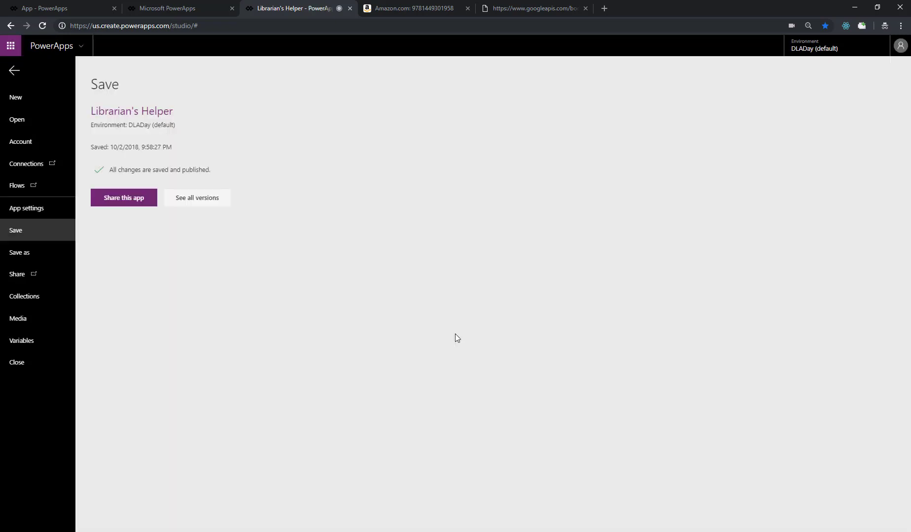
key("alt+Tab")
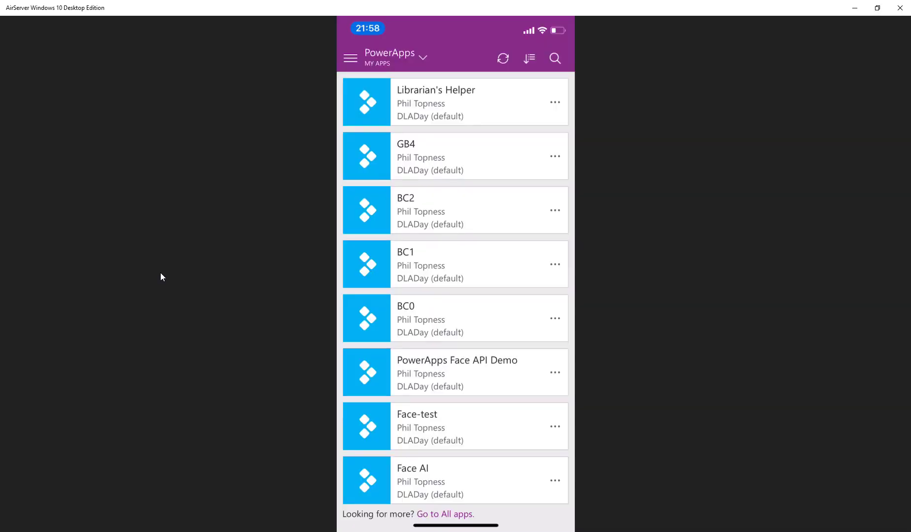